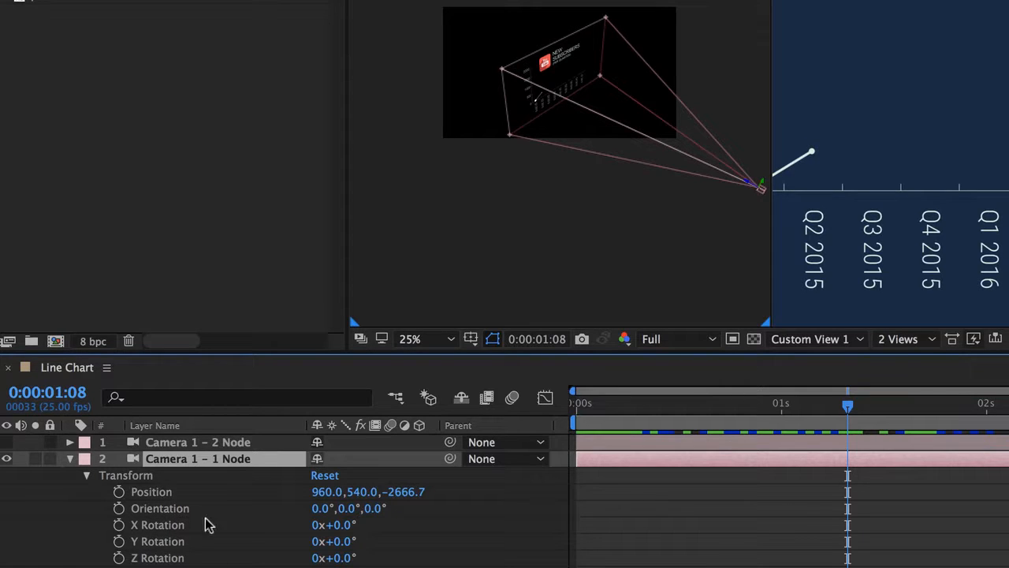
# - Compare the Transform properties of the one-node and two-node cameras
pyautogui.click(70, 457)
pyautogui.click(70, 443)
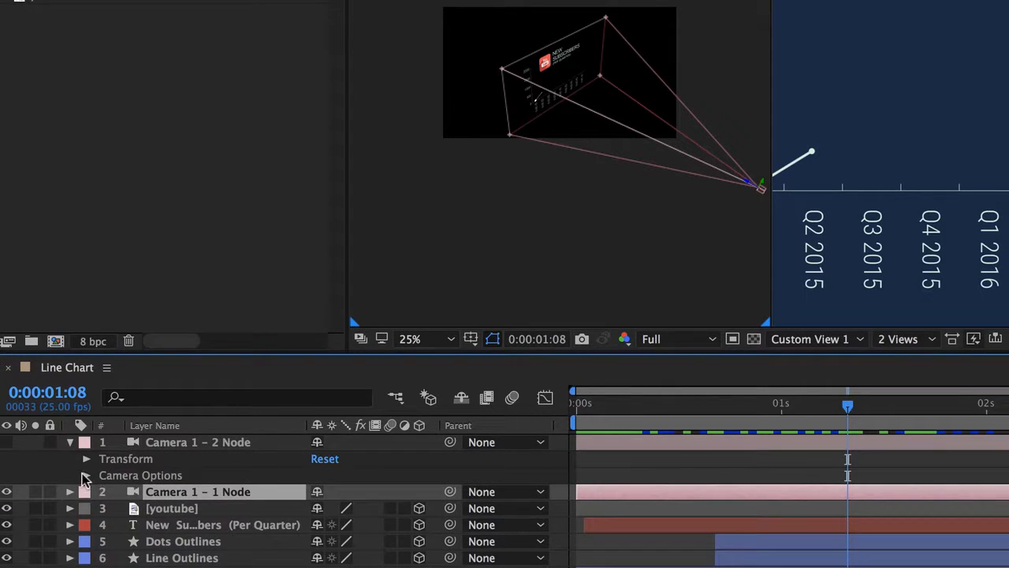
pyautogui.click(87, 459)
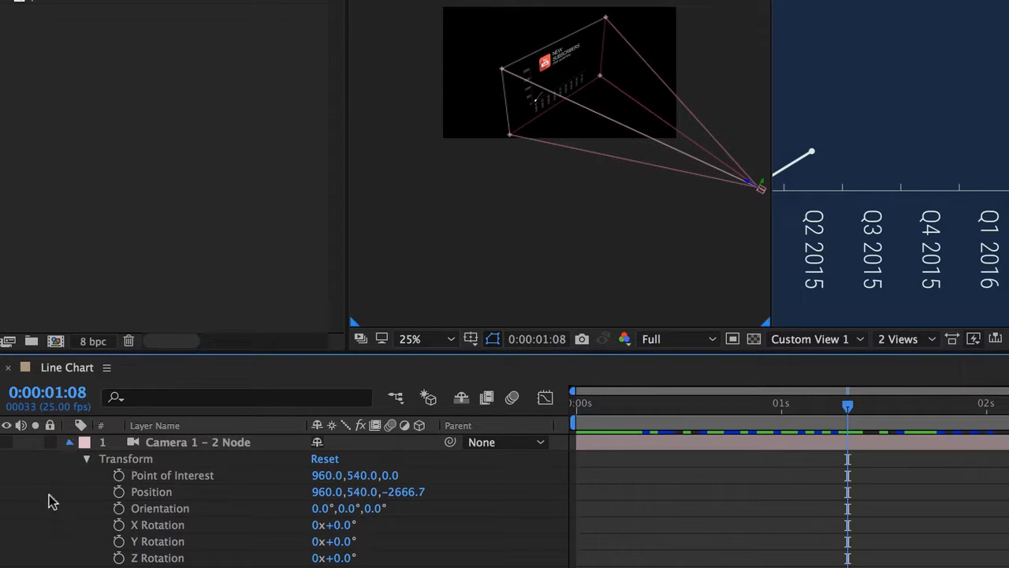
pyautogui.click(69, 442)
pyautogui.click(70, 460)
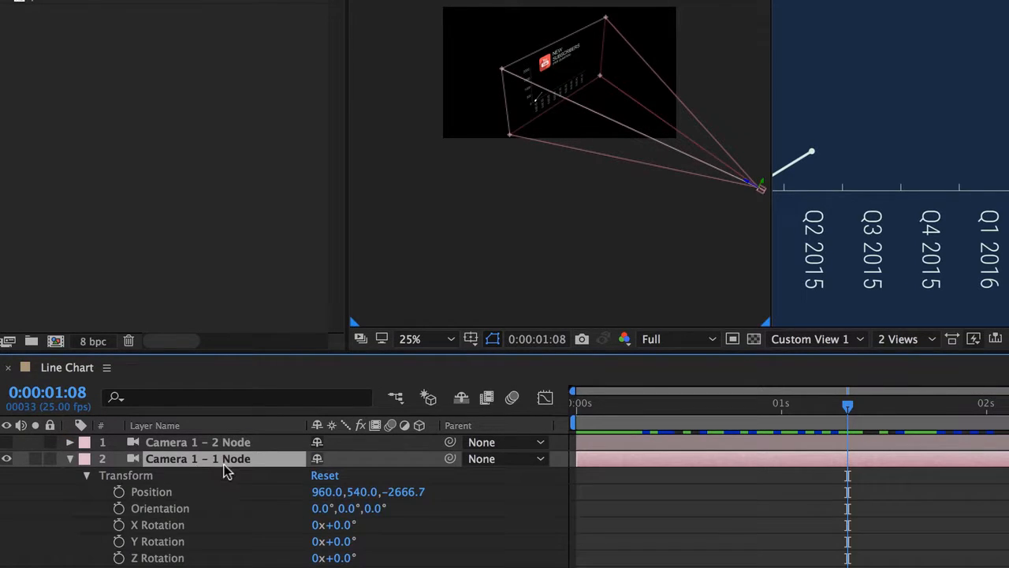
# - Set the one-node camera's position to X 901, Y 567 and its X Rotation to -12°
pyautogui.moveTo(328, 492); pyautogui.dragTo(278, 496)
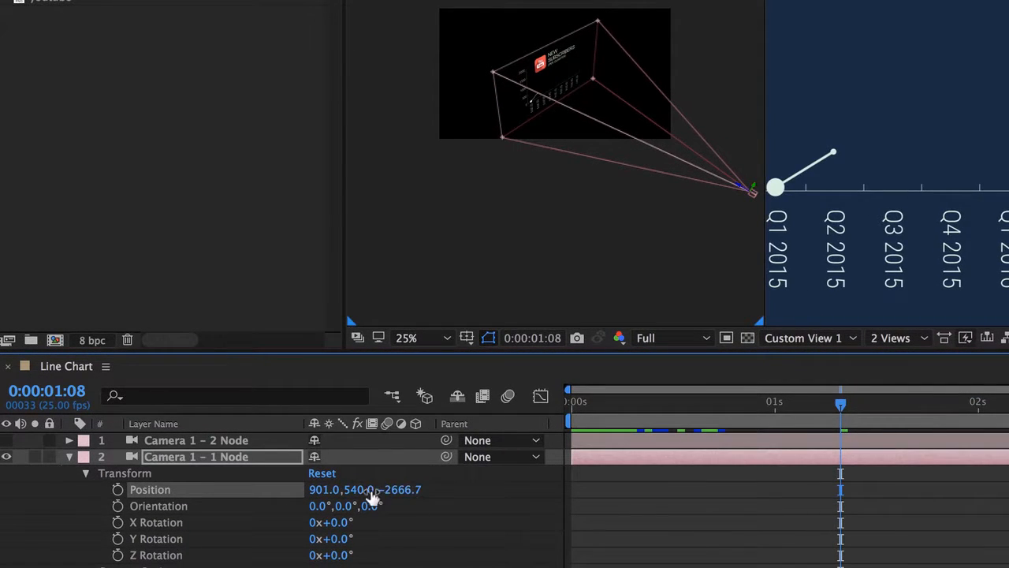
pyautogui.moveTo(367, 493); pyautogui.dragTo(389, 491)
pyautogui.moveTo(332, 522)
pyautogui.mouseDown()
pyautogui.moveTo(351, 522)
pyautogui.moveTo(333, 528)
pyautogui.mouseUp()
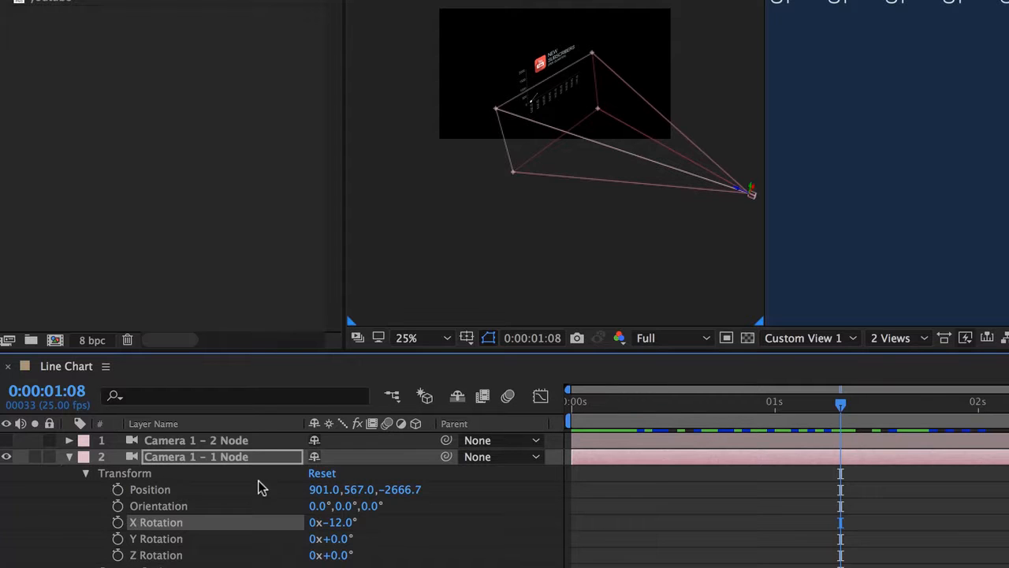
# - Delete the one-node camera layer
pyautogui.click(193, 458)
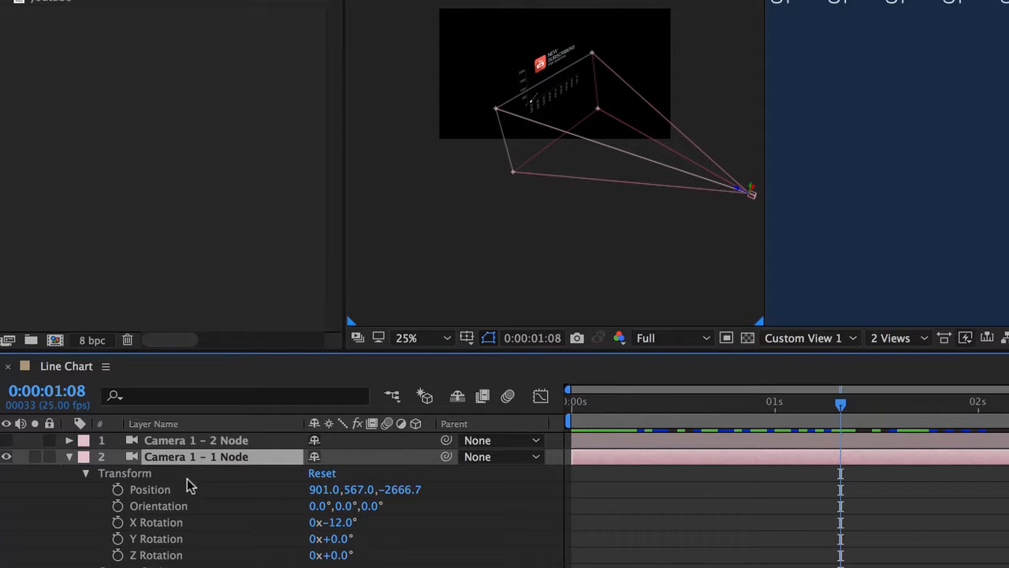
pyautogui.press('Delete')
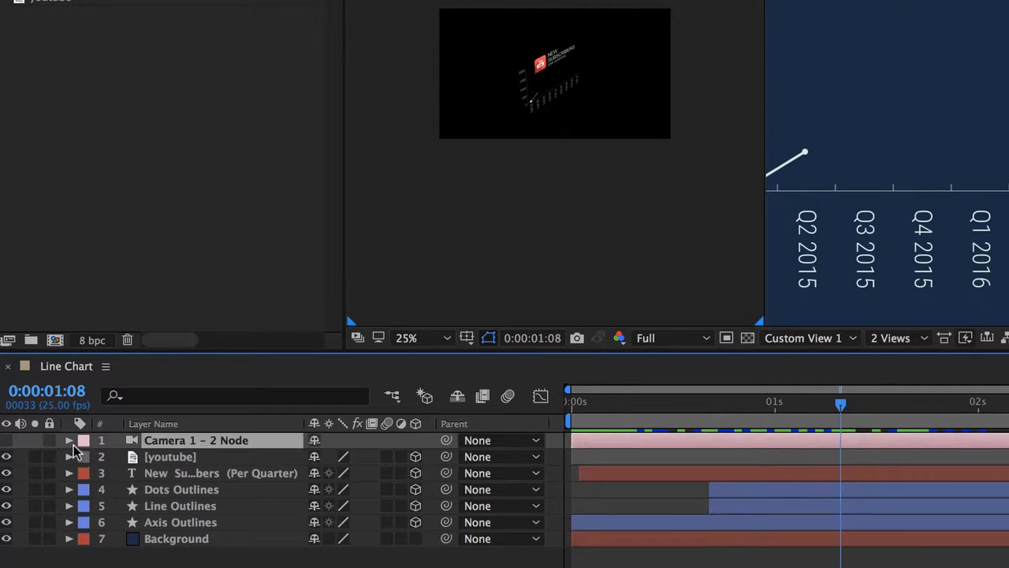
# - Turn on the visibility of the two-node camera layer and expand its Transform properties
pyautogui.click(71, 441)
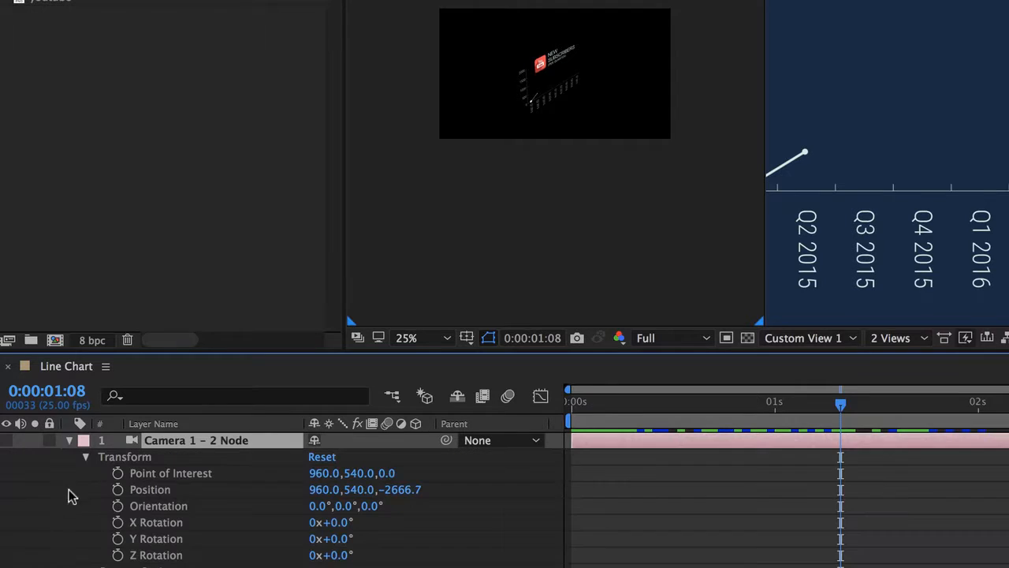
pyautogui.click(181, 474)
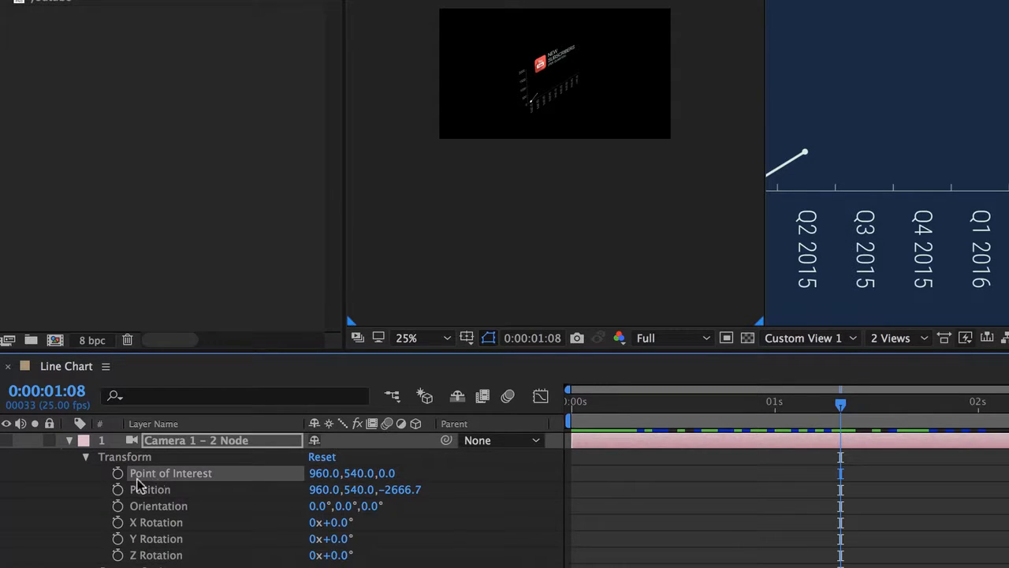
pyautogui.scroll(-1, 593, 219)
pyautogui.scroll(1, 589, 225)
pyautogui.click(213, 443)
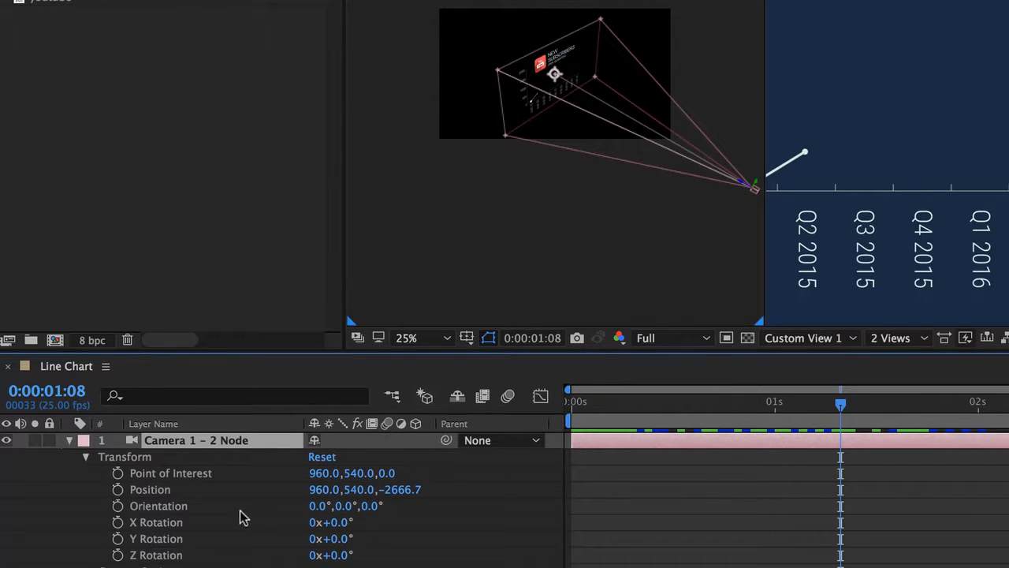
# - Move the two-node camera to X 1783, Y 1076, and try a different Z position before undoing that change
pyautogui.moveTo(321, 490); pyautogui.dragTo(622, 489)
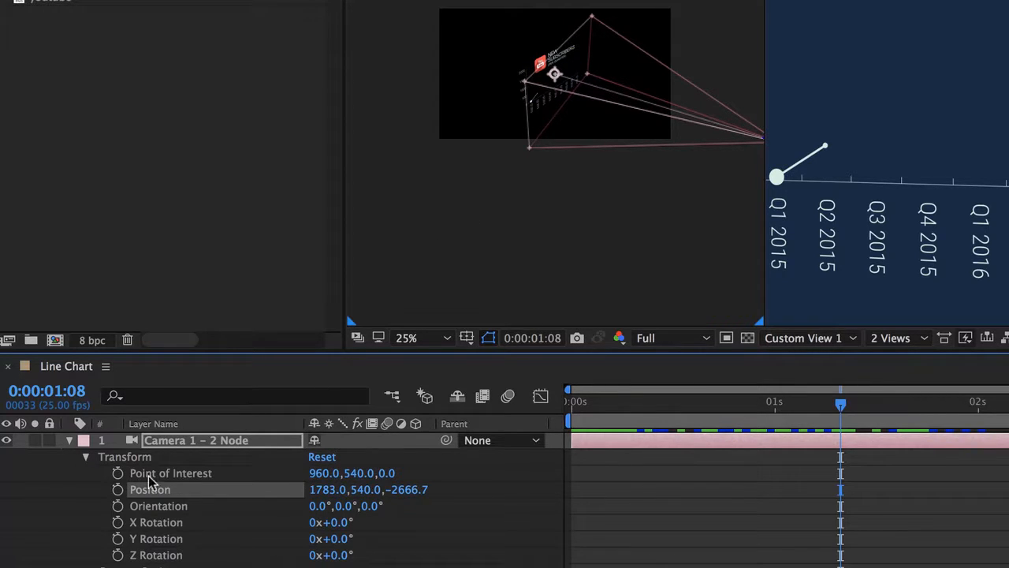
pyautogui.moveTo(351, 489); pyautogui.dragTo(840, 383)
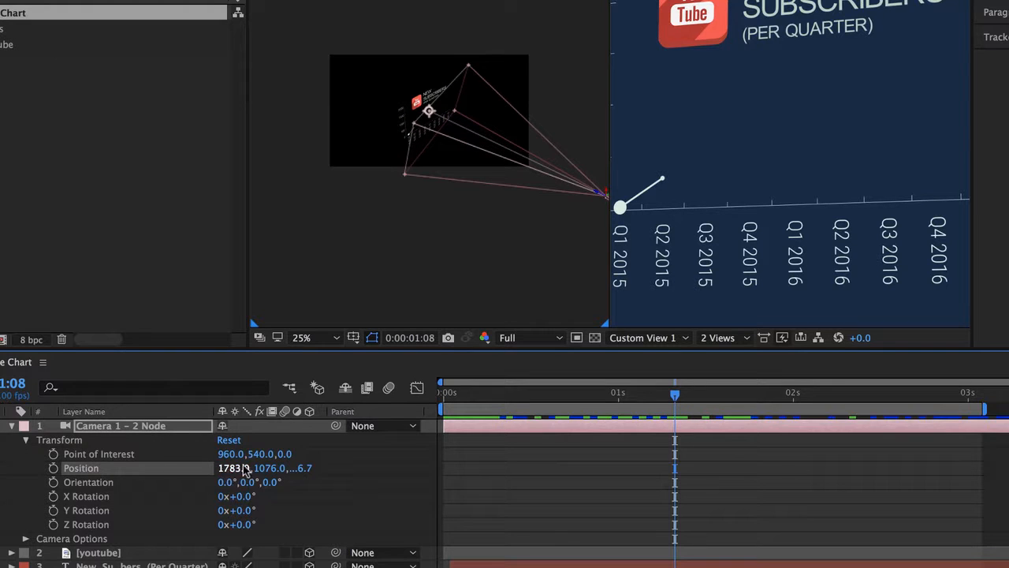
pyautogui.moveTo(303, 468); pyautogui.dragTo(714, 455)
pyautogui.hotkey('ctrl', 'z')
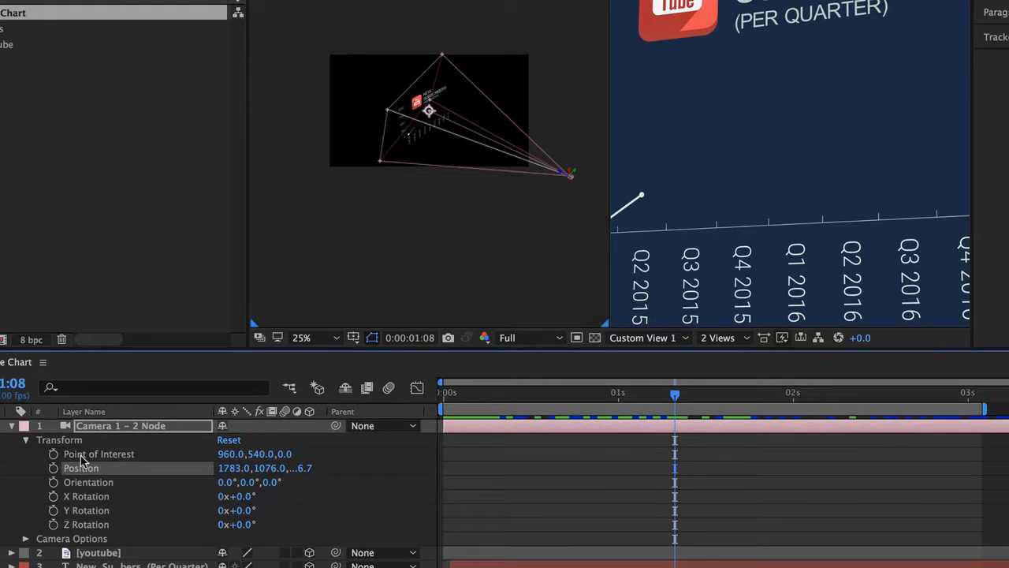
# - Set the two-node camera's Point of Interest to X 937, Y 859
pyautogui.click(85, 456)
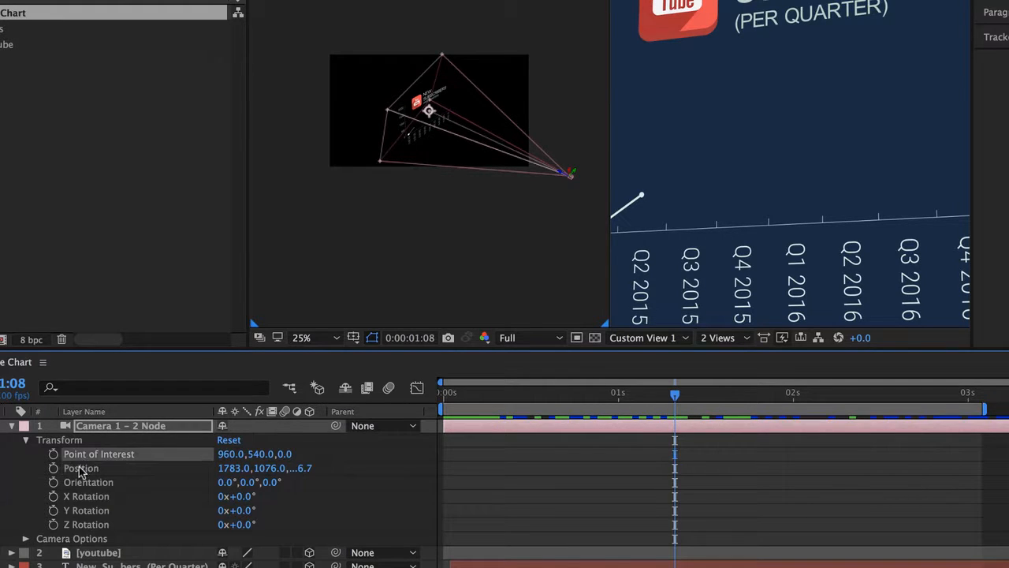
pyautogui.click(225, 454)
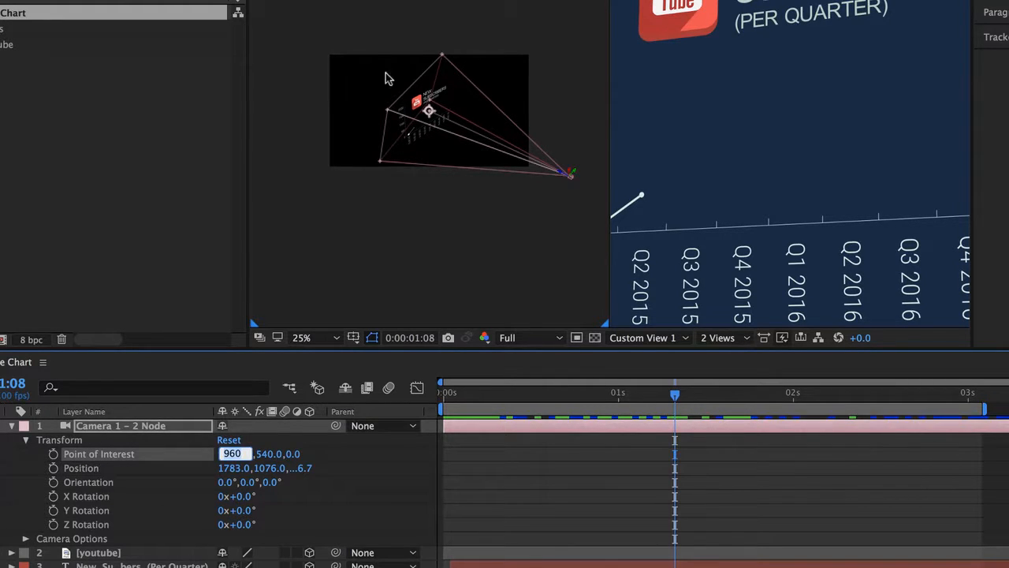
pyautogui.click(264, 456)
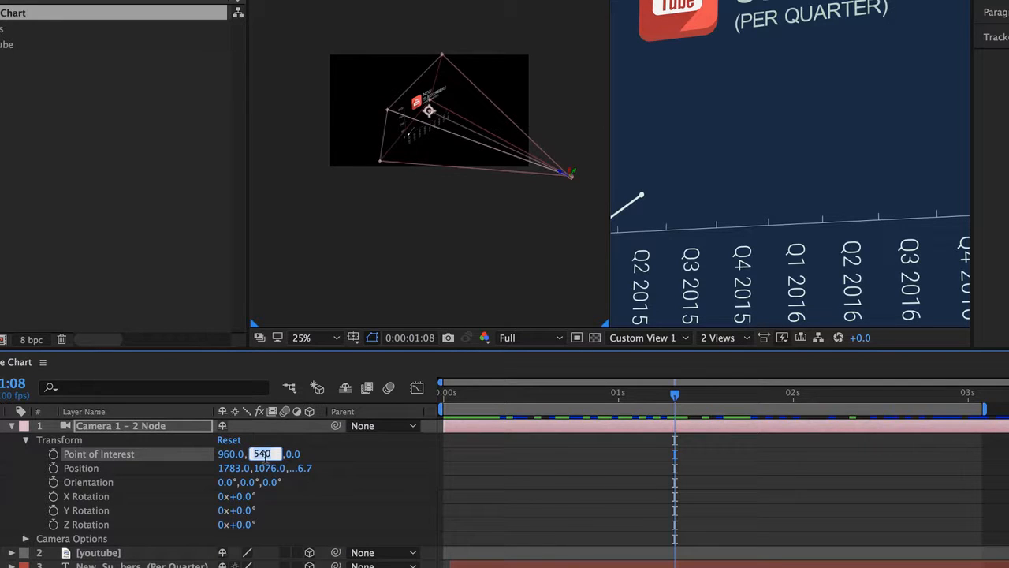
pyautogui.moveTo(239, 457); pyautogui.dragTo(532, 465)
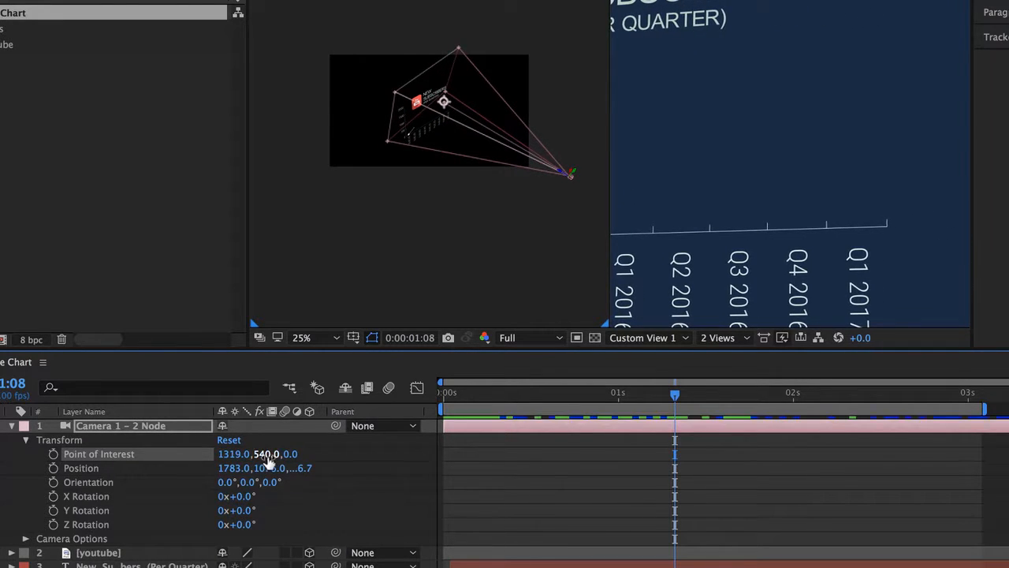
pyautogui.moveTo(248, 463); pyautogui.dragTo(577, 455)
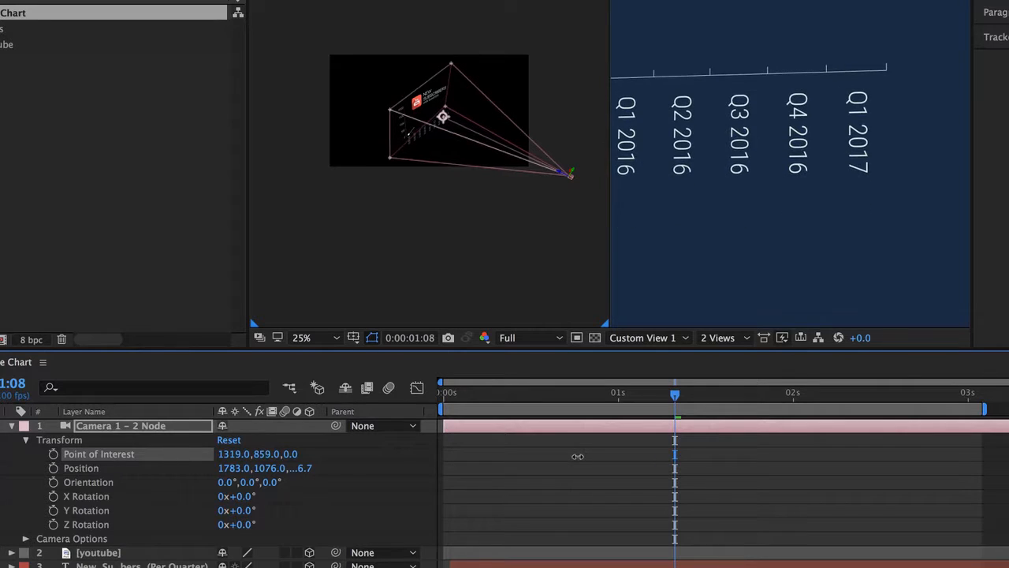
pyautogui.moveTo(234, 455); pyautogui.dragTo(120, 442)
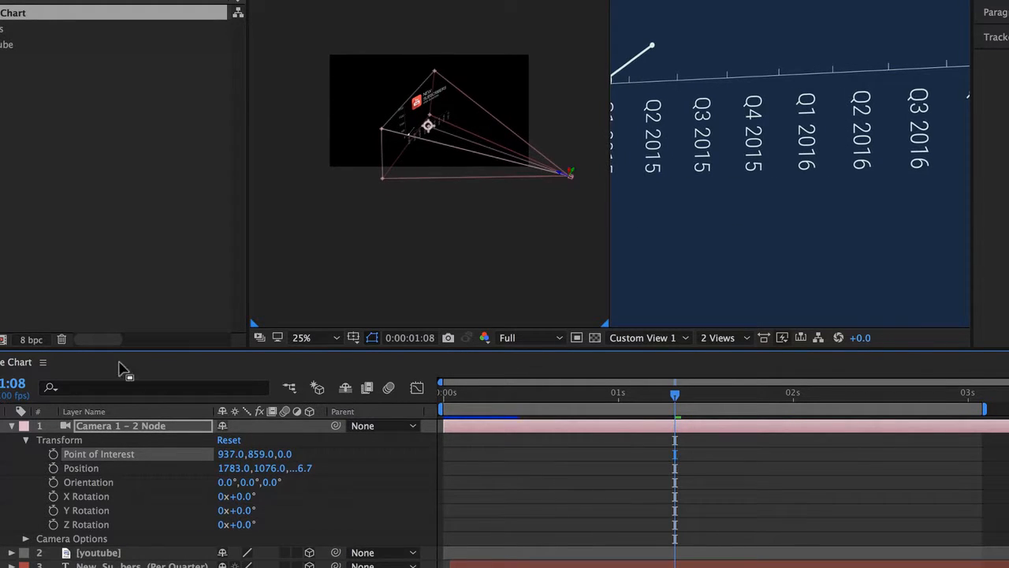
# - Delete the existing two-node camera and create a new 50mm Two-Node Camera named Camera 1
pyautogui.click(117, 430)
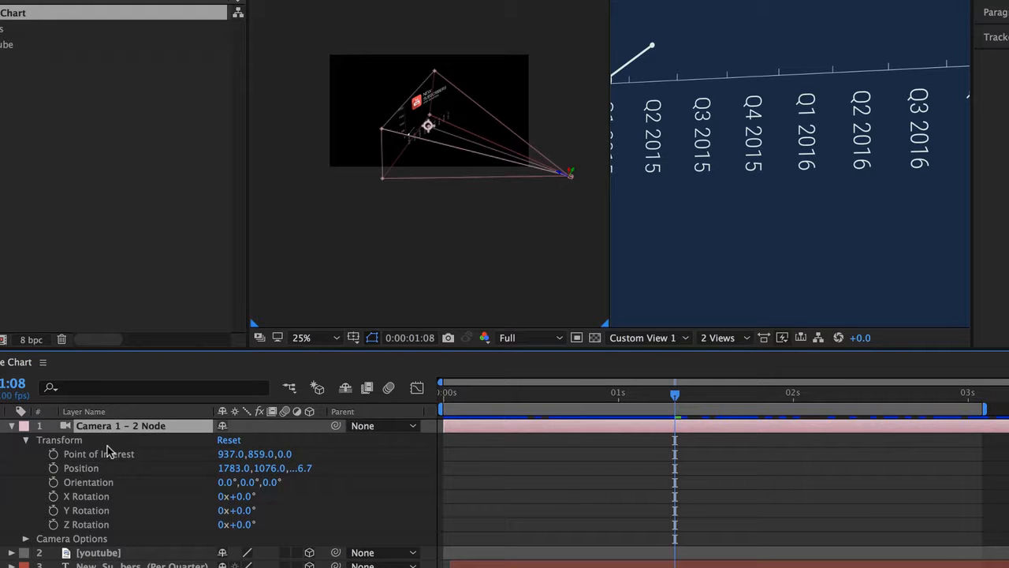
pyautogui.press('Delete')
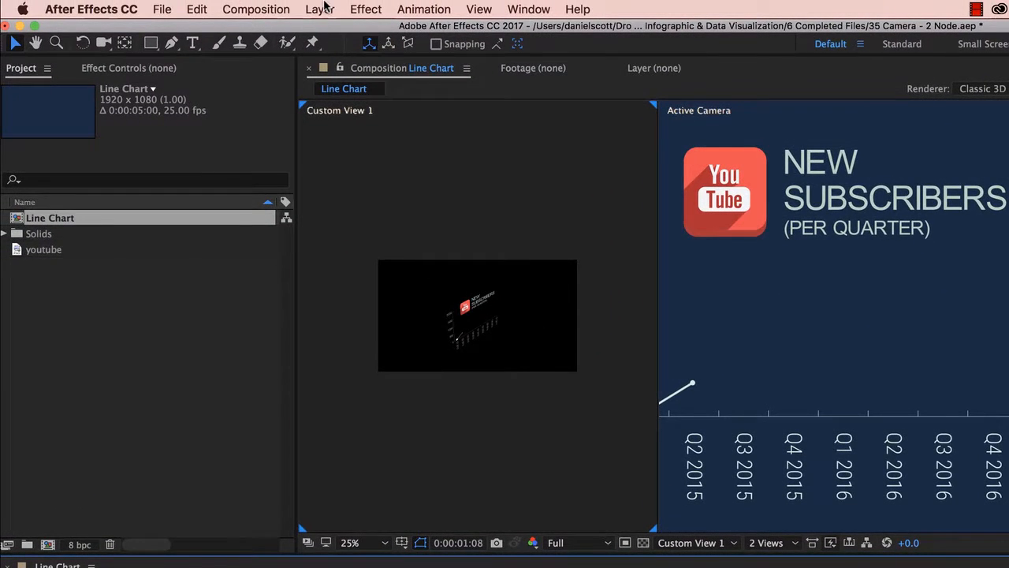
pyautogui.click(320, 8)
pyautogui.moveTo(331, 30)
pyautogui.click(585, 84)
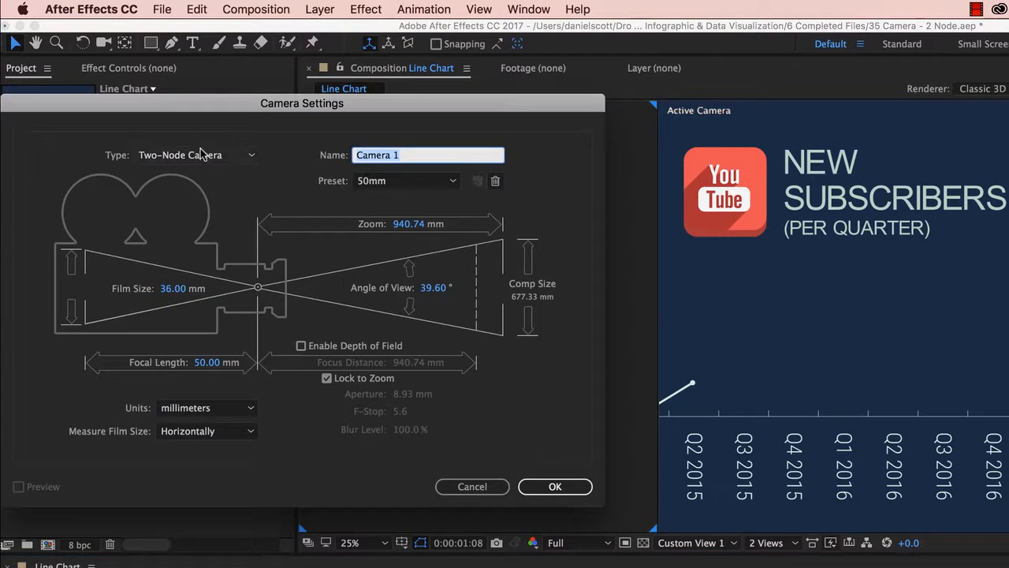
pyautogui.click(543, 479)
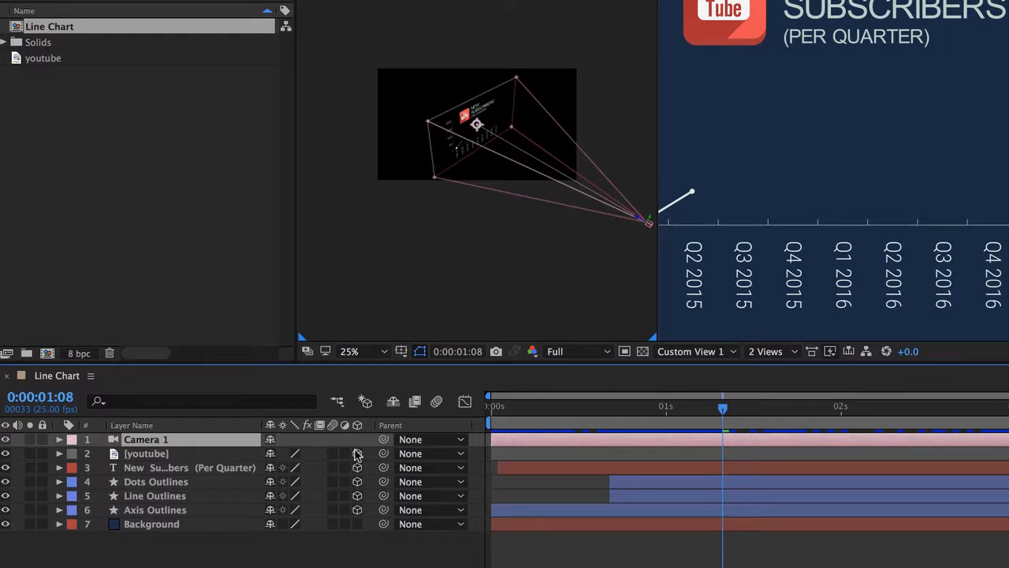
# - Expand Camera 1's Transform properties and start Position keyframing at 0:00:00:00
pyautogui.click(356, 453)
pyautogui.click(355, 522)
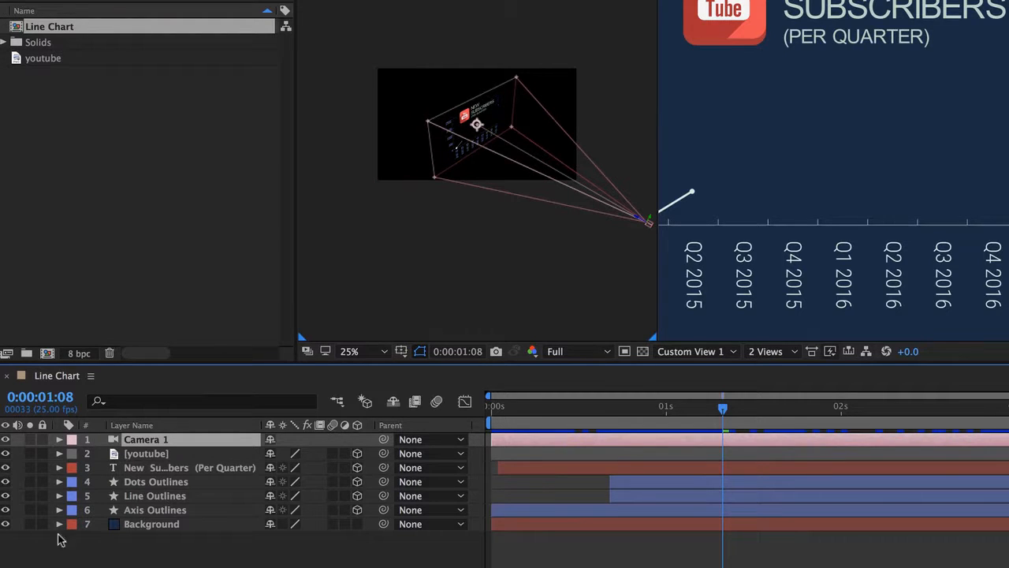
pyautogui.click(59, 440)
pyautogui.click(72, 455)
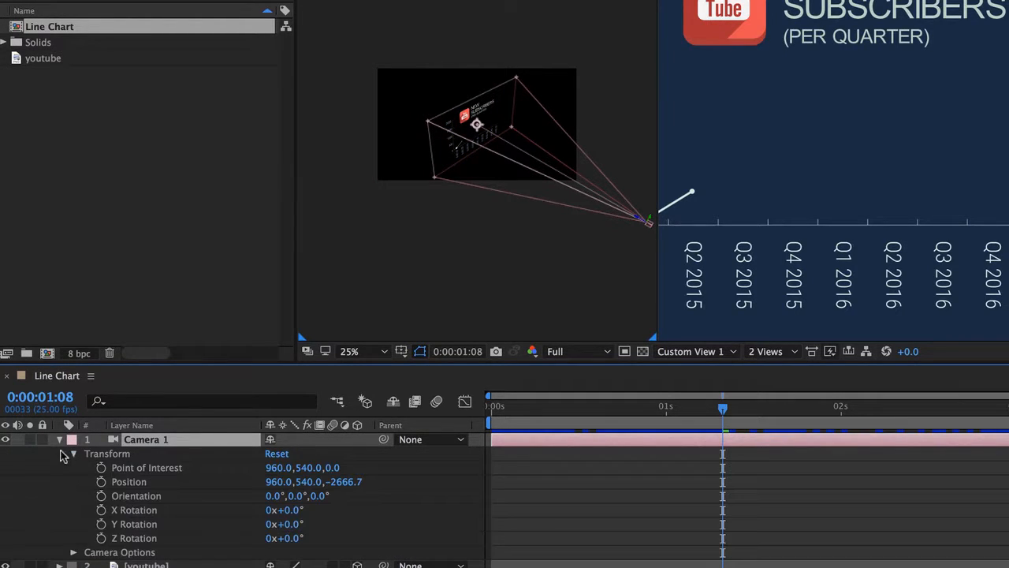
pyautogui.moveTo(796, 407); pyautogui.dragTo(429, 429)
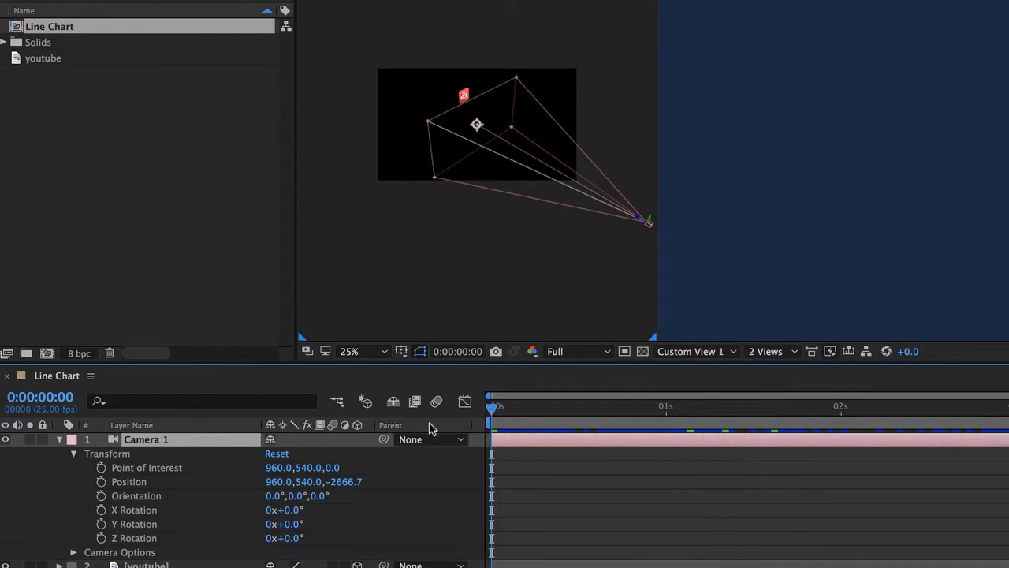
pyautogui.click(101, 482)
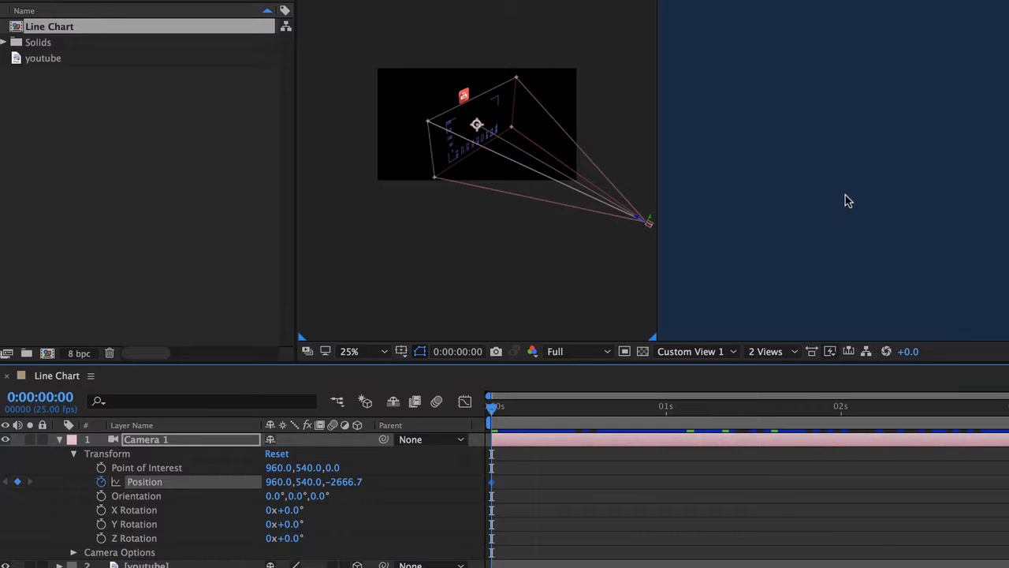
# - Fit the whole composition in the Active Camera view
pyautogui.click(795, 258)
pyautogui.click(364, 353)
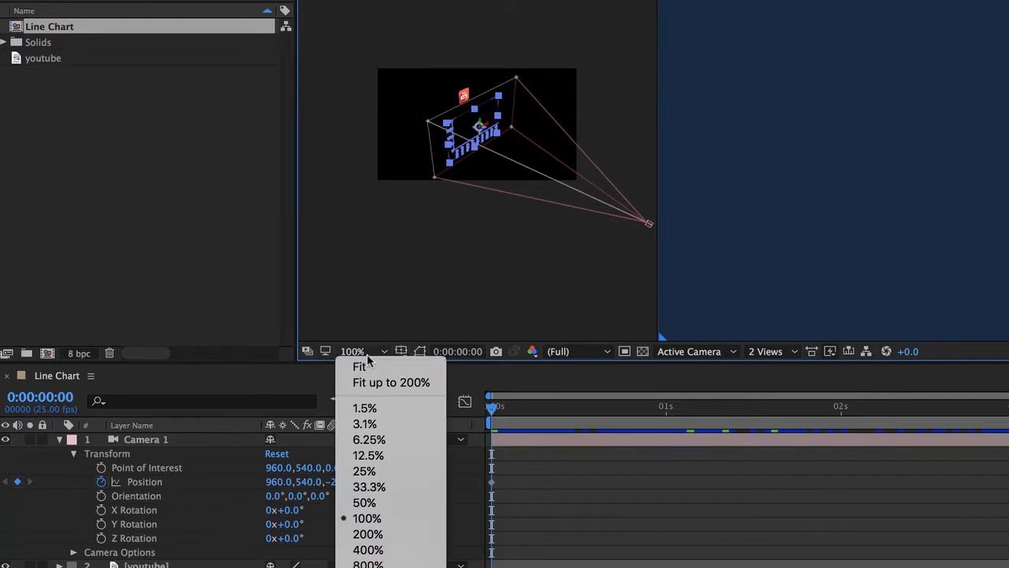
pyautogui.click(376, 372)
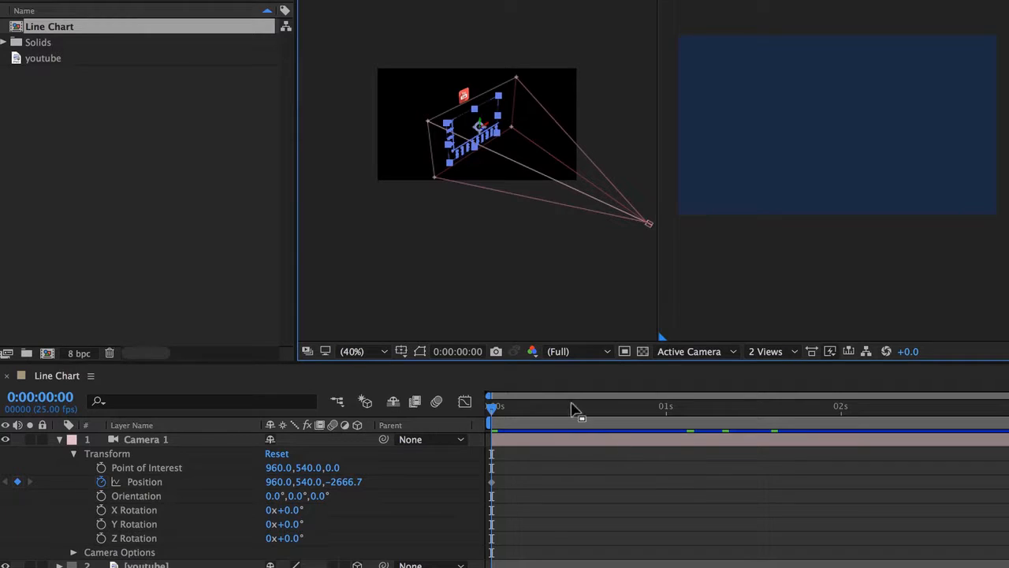
# - Find the frame where the first dot appears and move Camera 1's Position keyframe to 0:00:00:20
pyautogui.click(522, 424)
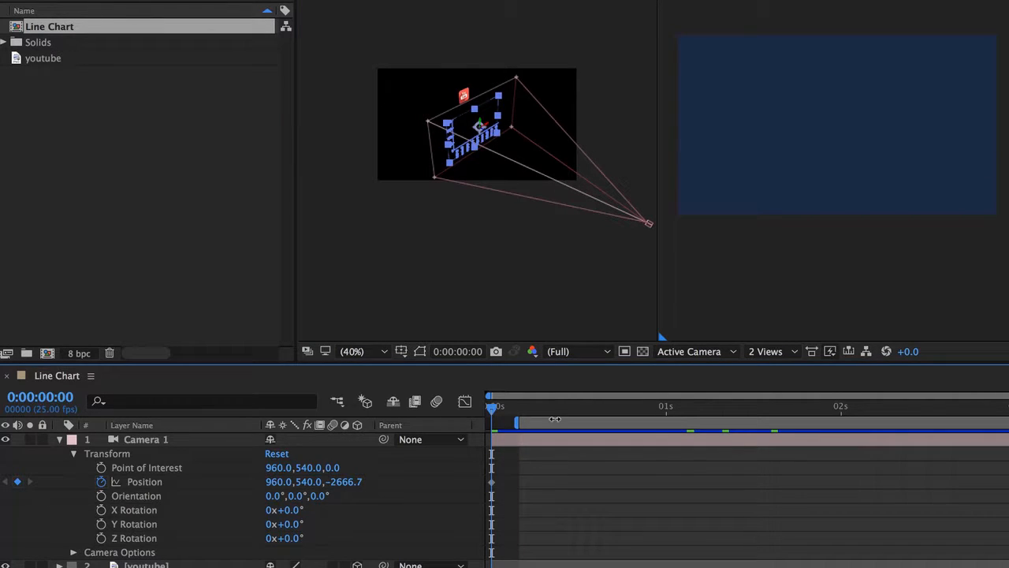
pyautogui.press('space')
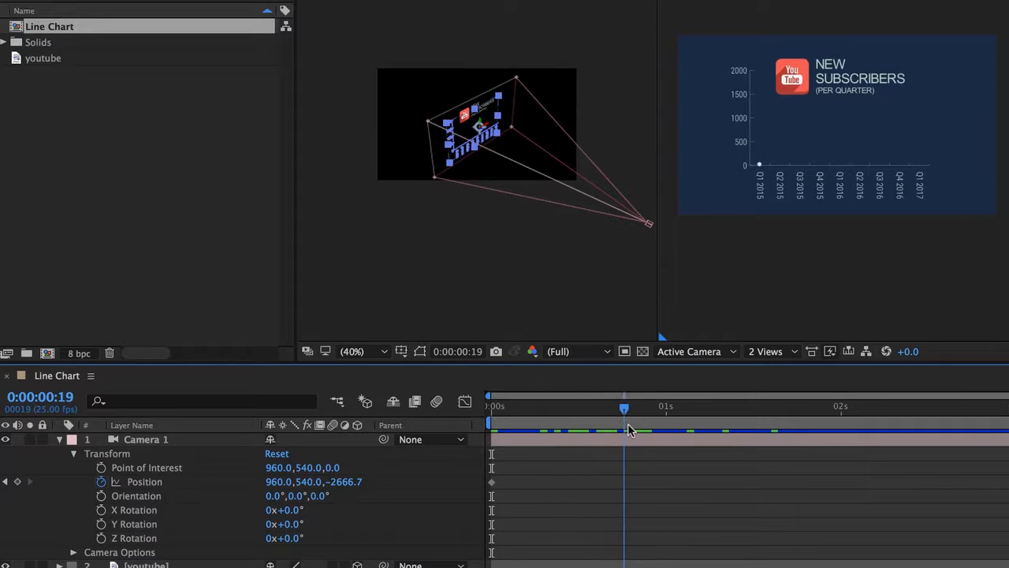
pyautogui.press('space')
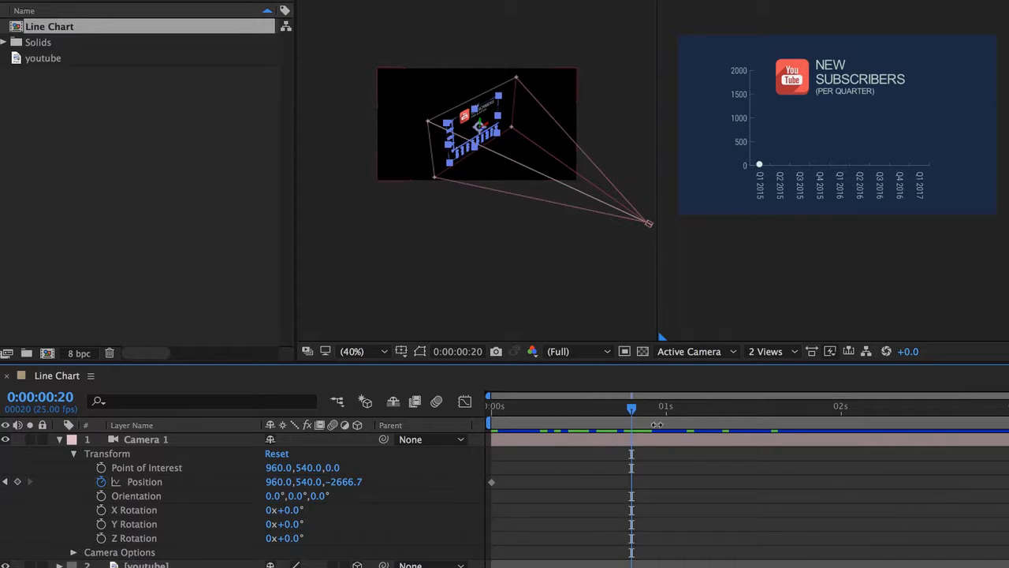
pyautogui.click(491, 483)
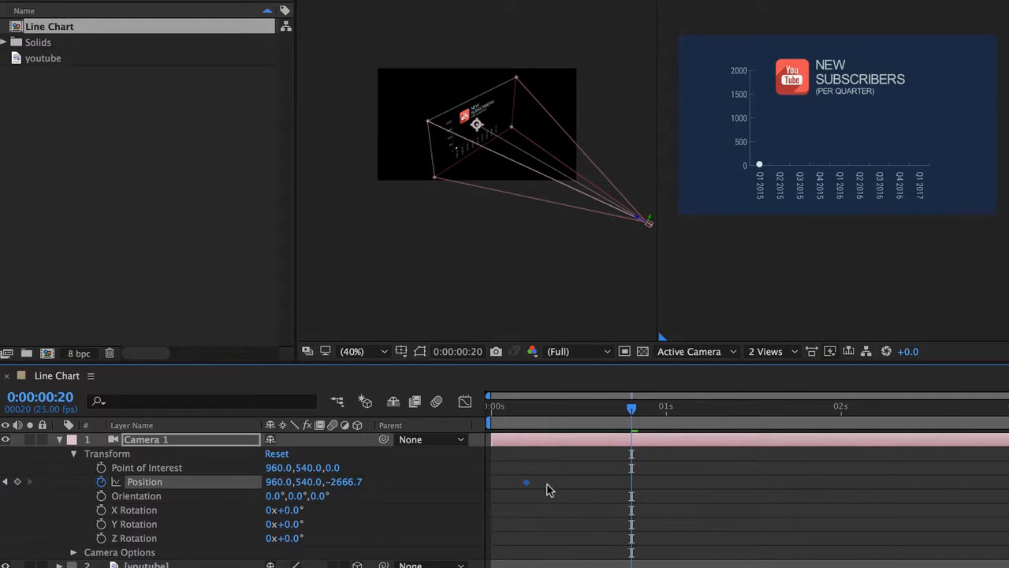
pyautogui.moveTo(627, 489); pyautogui.dragTo(632, 484)
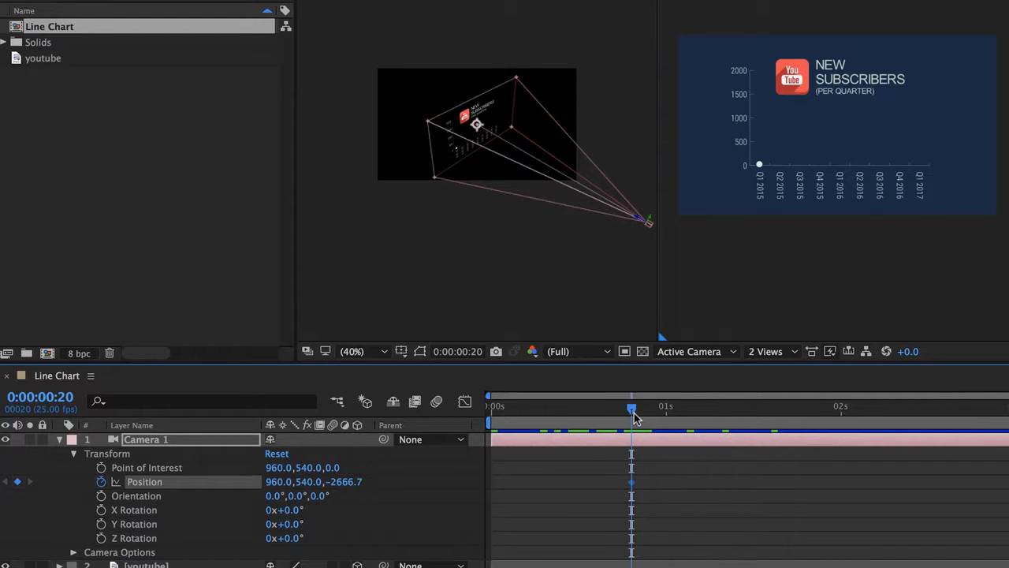
# - Set Camera 1's X position to -561 at the 0:00:00:20 keyframe
pyautogui.moveTo(635, 418)
pyautogui.mouseDown()
pyautogui.moveTo(436, 413)
pyautogui.moveTo(635, 418)
pyautogui.mouseUp()
pyautogui.moveTo(260, 481); pyautogui.dragTo(204, 477)
pyautogui.moveTo(281, 483); pyautogui.dragTo(312, 483)
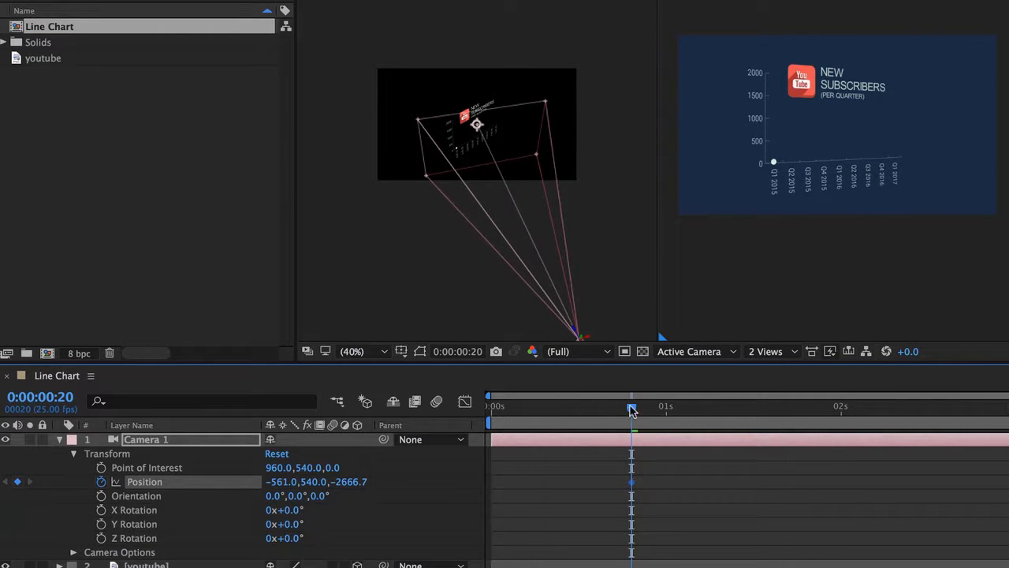
# - Move Camera 1's Position keyframe to 0:00:00:00 and preview the animation from the start
pyautogui.press('pagedown')
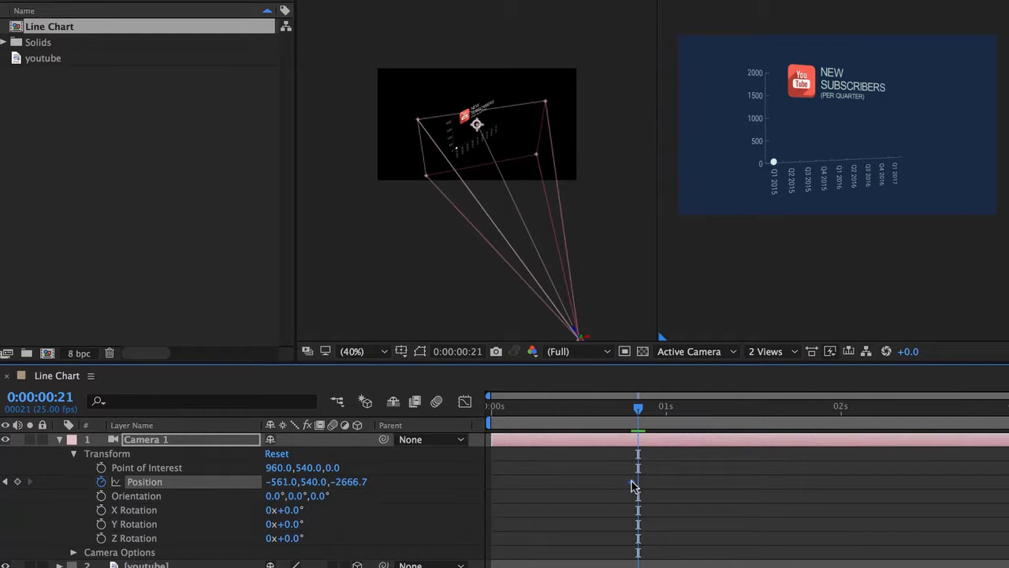
pyautogui.moveTo(499, 482); pyautogui.dragTo(493, 483)
pyautogui.moveTo(604, 414); pyautogui.dragTo(486, 422)
pyautogui.press('space')
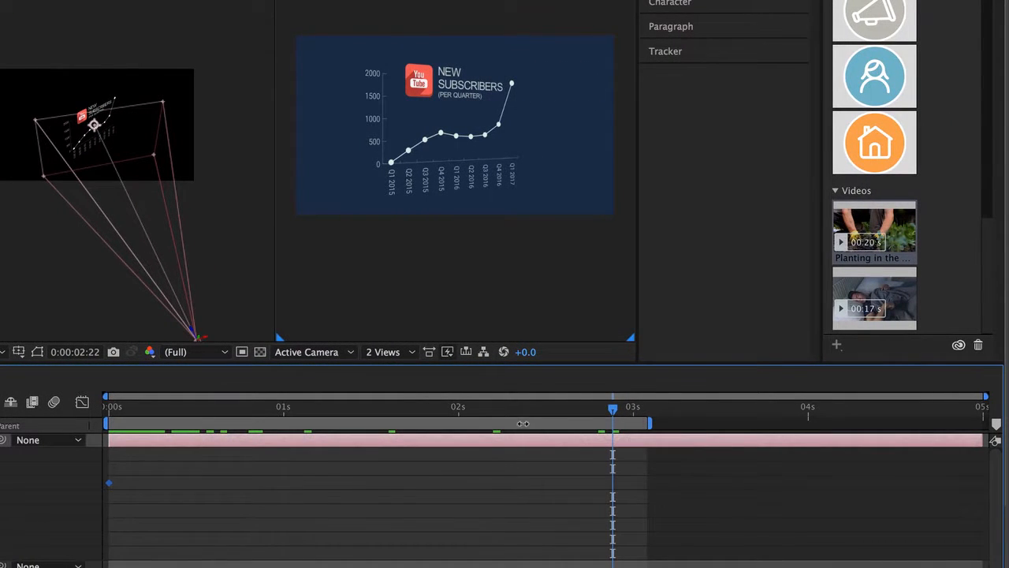
# - Extend the work area to the full composition and set Camera 1's X position to 1889 at 0:00:04:24
pyautogui.doubleClick(490, 425)
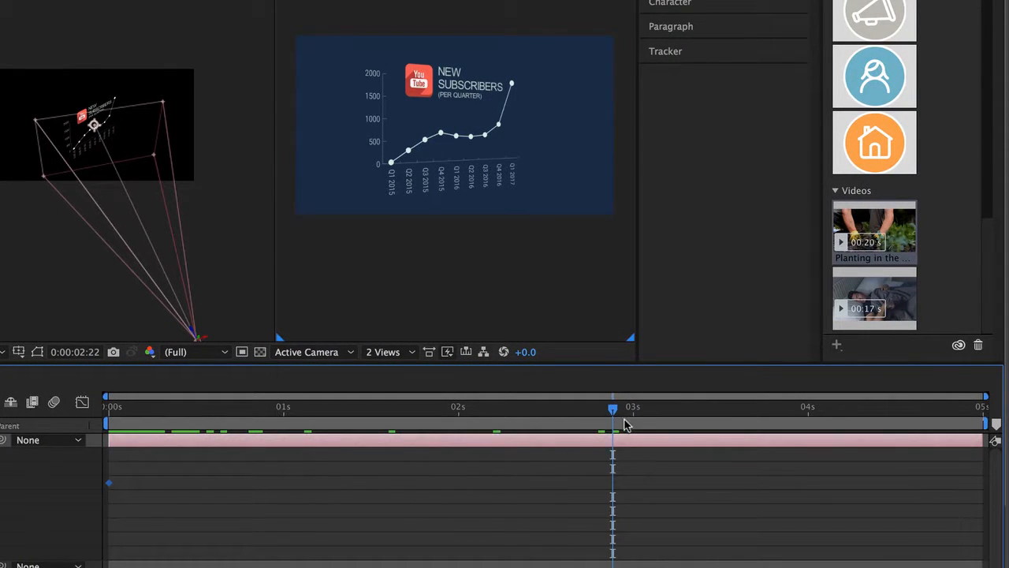
pyautogui.moveTo(613, 408); pyautogui.dragTo(668, 409)
pyautogui.moveTo(724, 423); pyautogui.dragTo(993, 412)
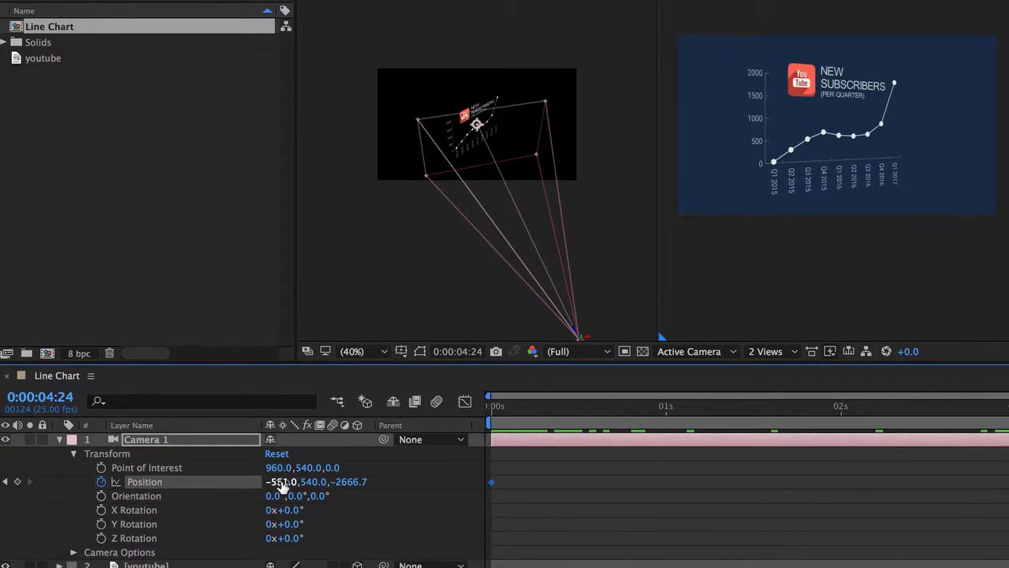
pyautogui.moveTo(291, 482); pyautogui.dragTo(474, 472)
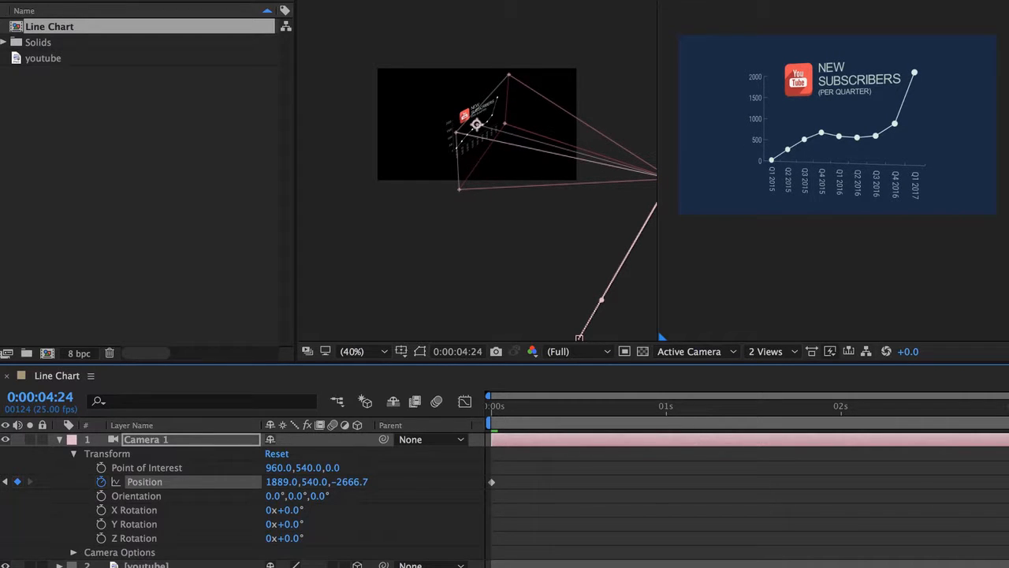
# - Preview the camera move around the line chart from 0:00:00:00
pyautogui.moveTo(1008, 406); pyautogui.dragTo(376, 384)
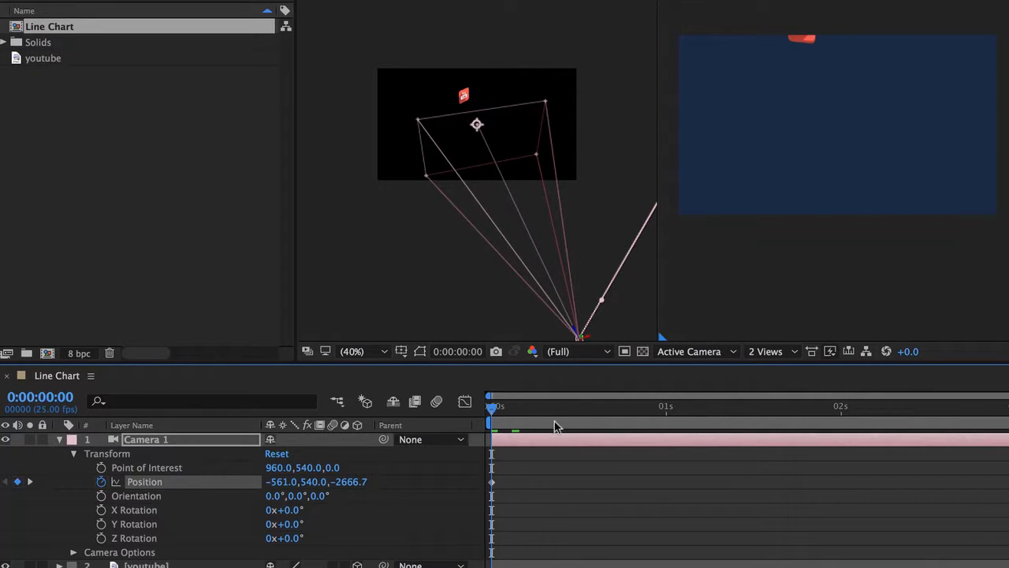
pyautogui.press('space')
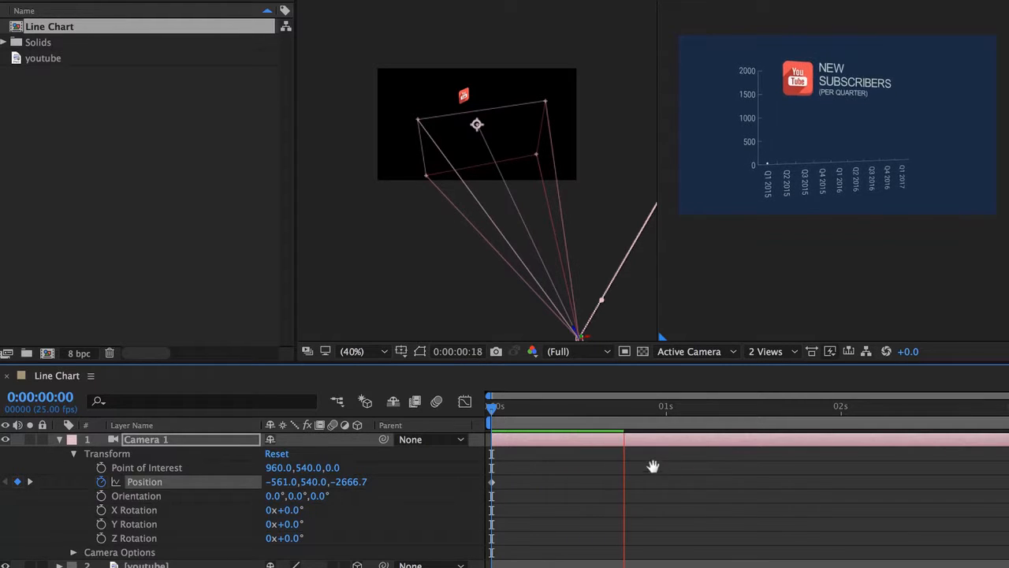
pyautogui.press('space')
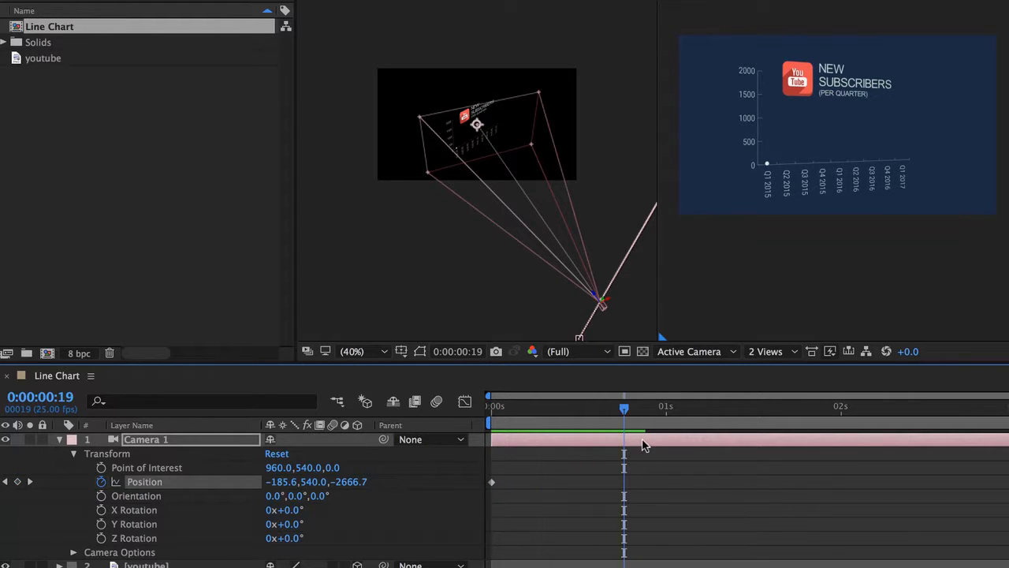
pyautogui.press('space')
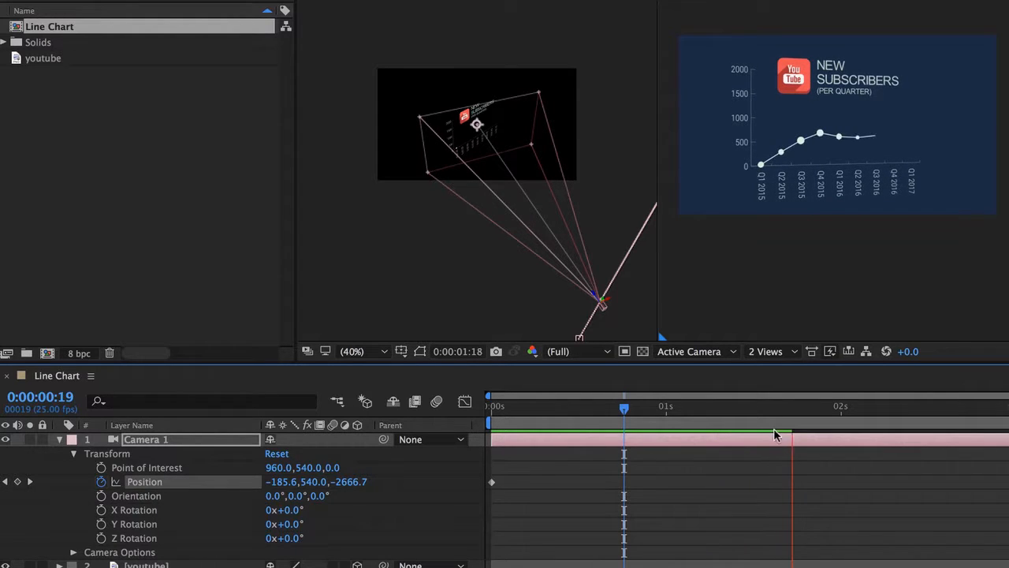
pyautogui.press('space')
pyautogui.moveTo(793, 410); pyautogui.dragTo(488, 415)
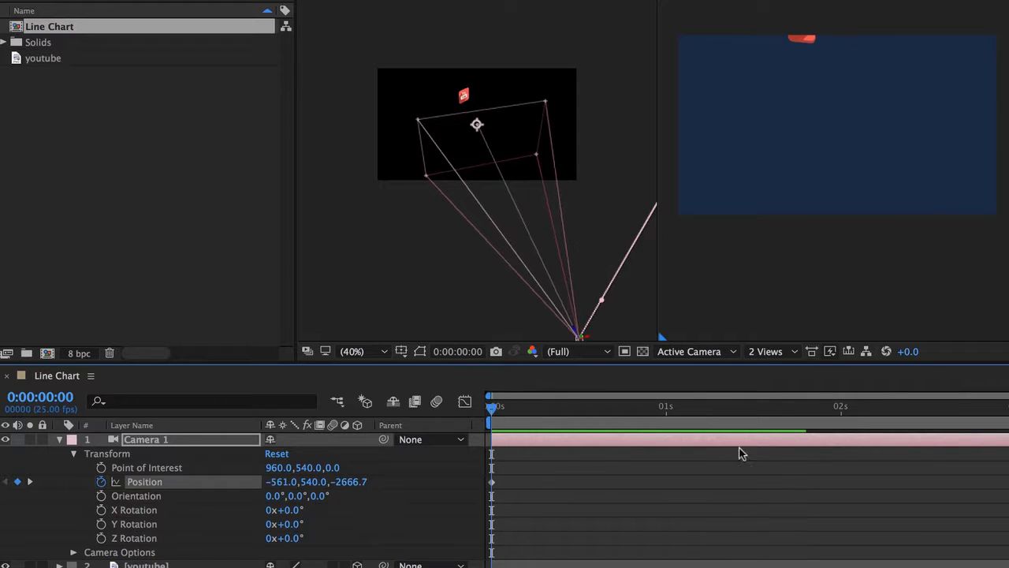
pyautogui.press('space')
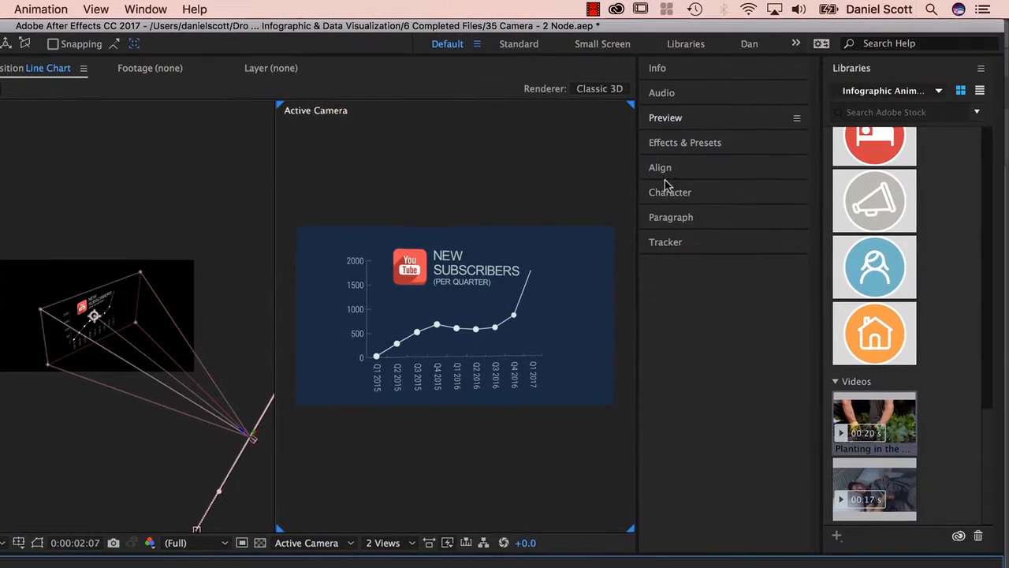
# - Set the preview resolution to Quarter and play back the camera animation from the start
pyautogui.click(691, 121)
pyautogui.click(761, 318)
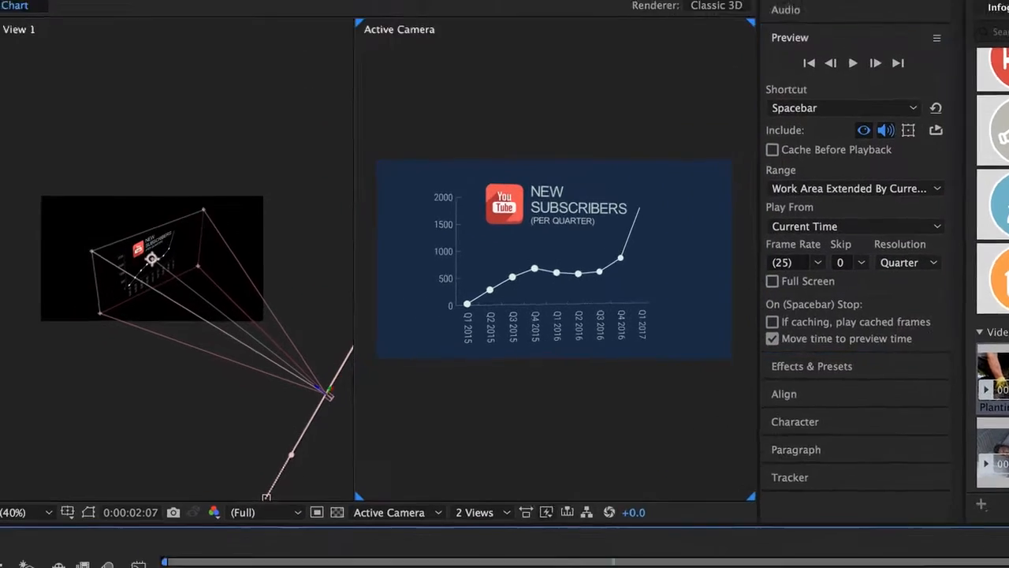
pyautogui.moveTo(751, 544); pyautogui.dragTo(48, 544)
pyautogui.press('space')
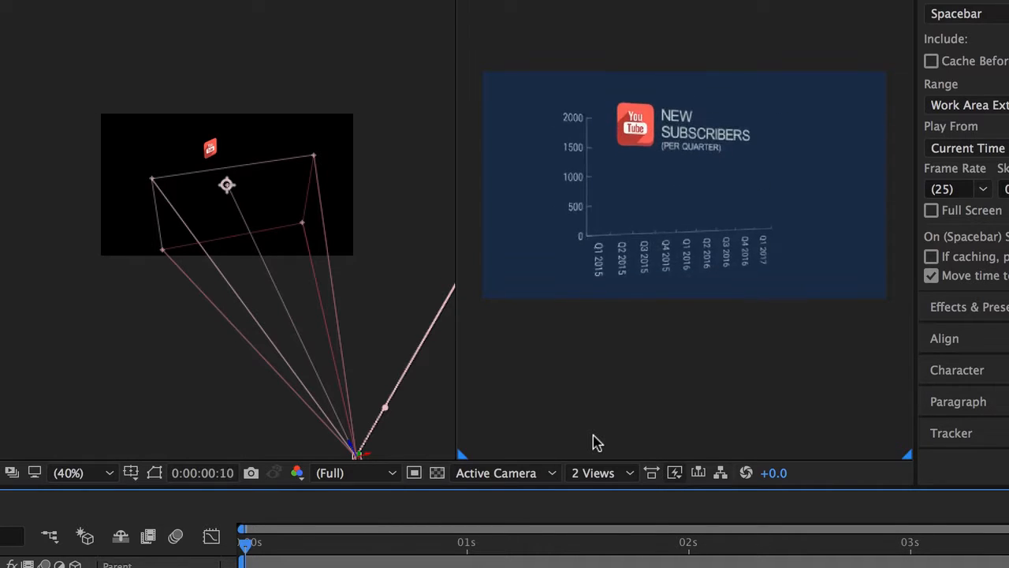
pyautogui.click(468, 547)
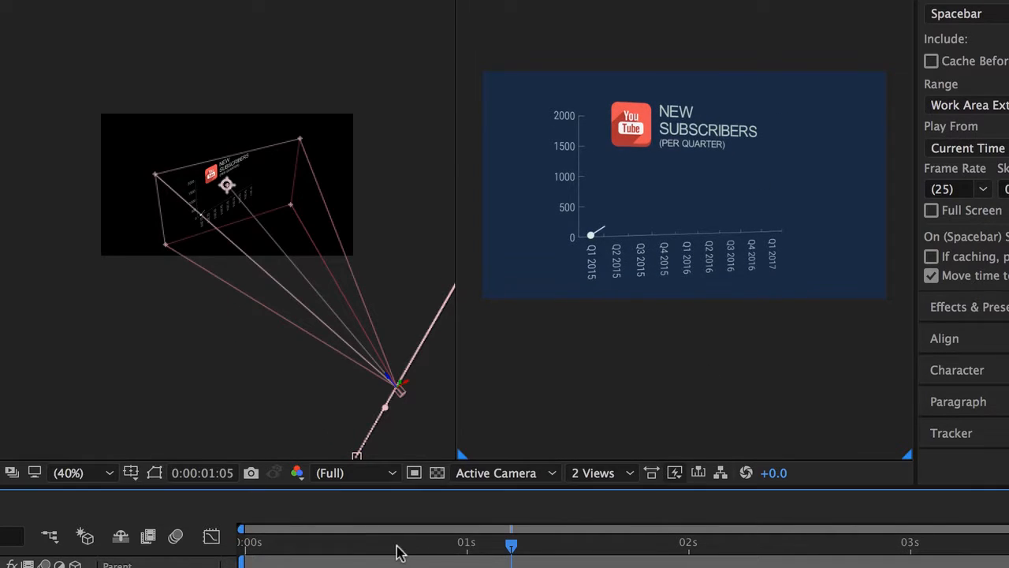
pyautogui.click(411, 544)
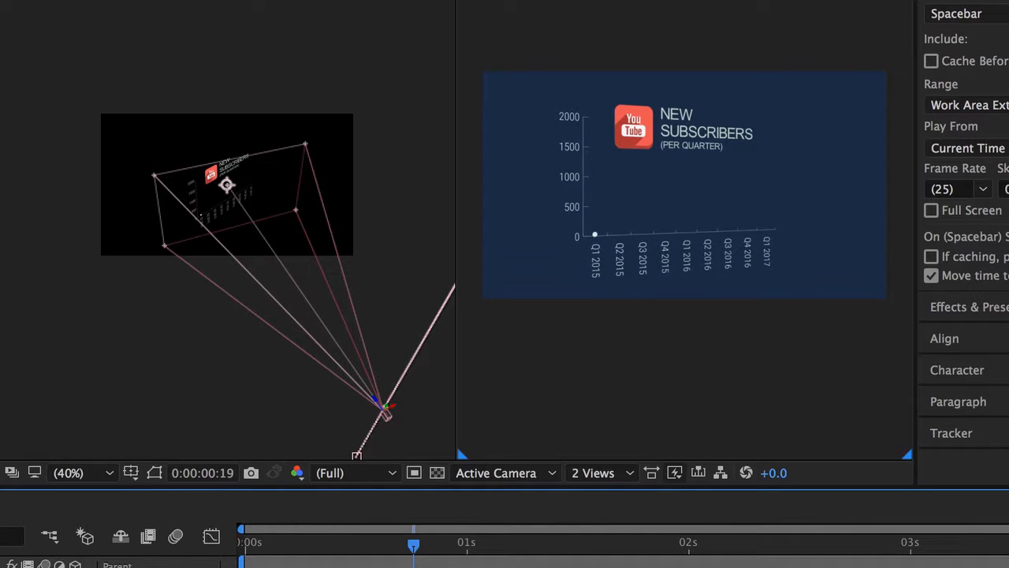
pyautogui.press('space')
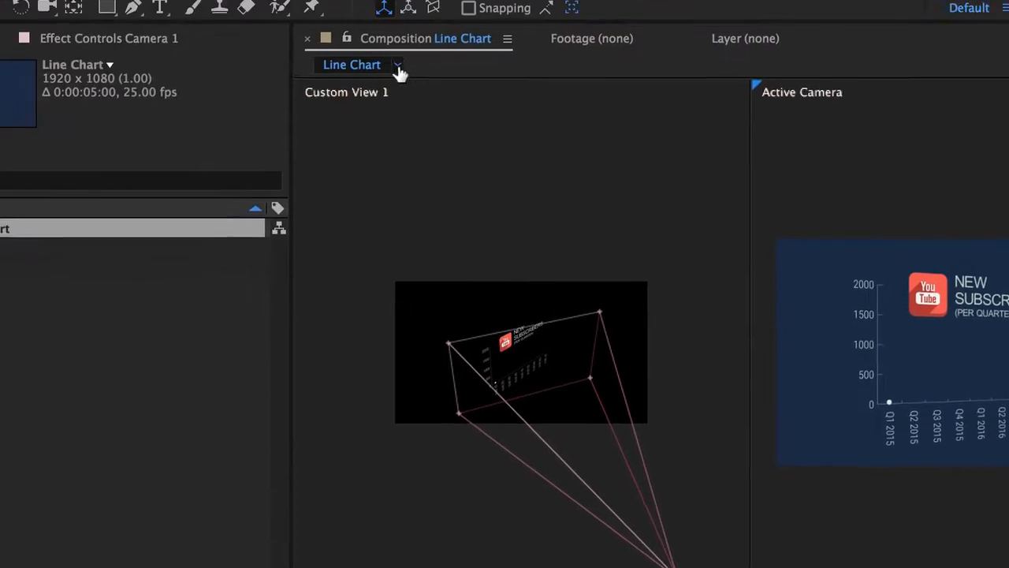
# - Add an adjustment layer to the Line Chart composition and rename it Vingette
pyautogui.click(406, 11)
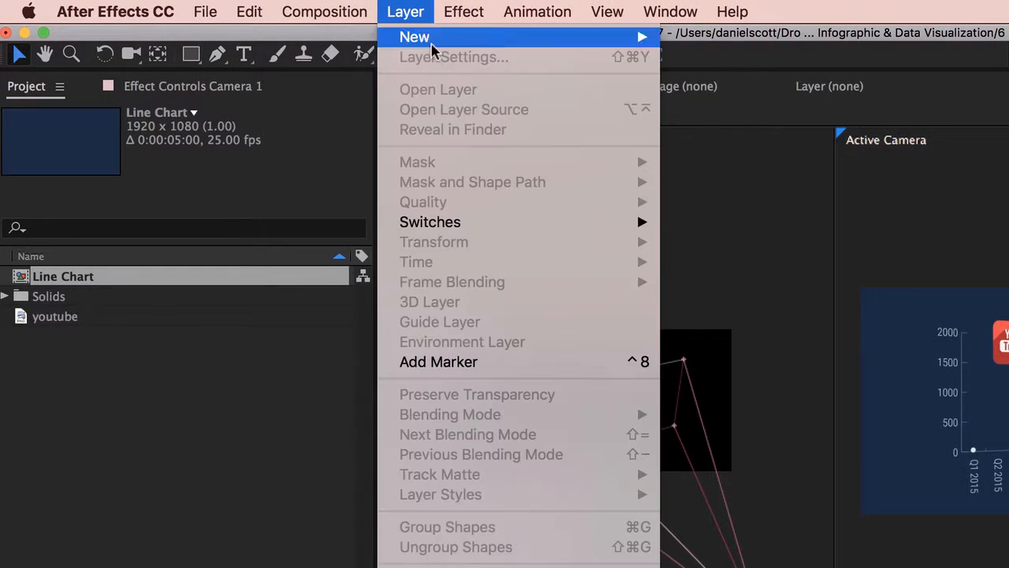
pyautogui.moveTo(433, 47)
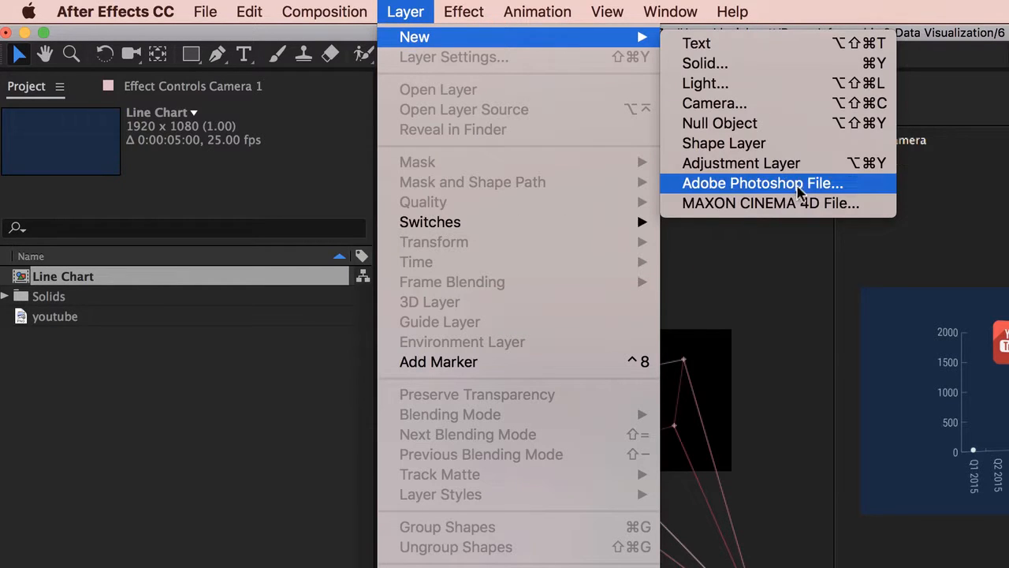
pyautogui.click(709, 163)
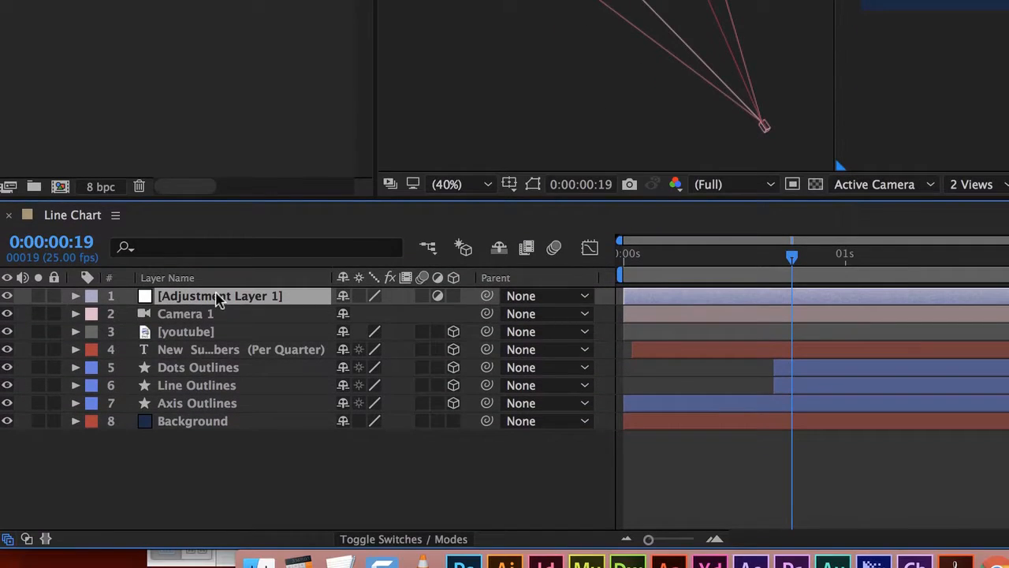
pyautogui.rightClick(219, 406)
pyautogui.click(300, 537)
pyautogui.write('Vingette')
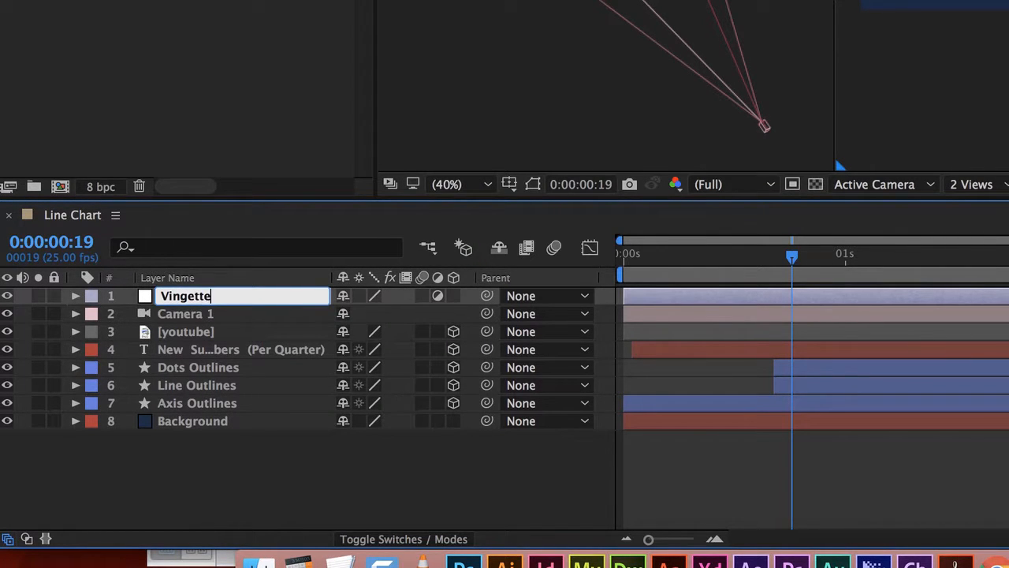
pyautogui.press('Return')
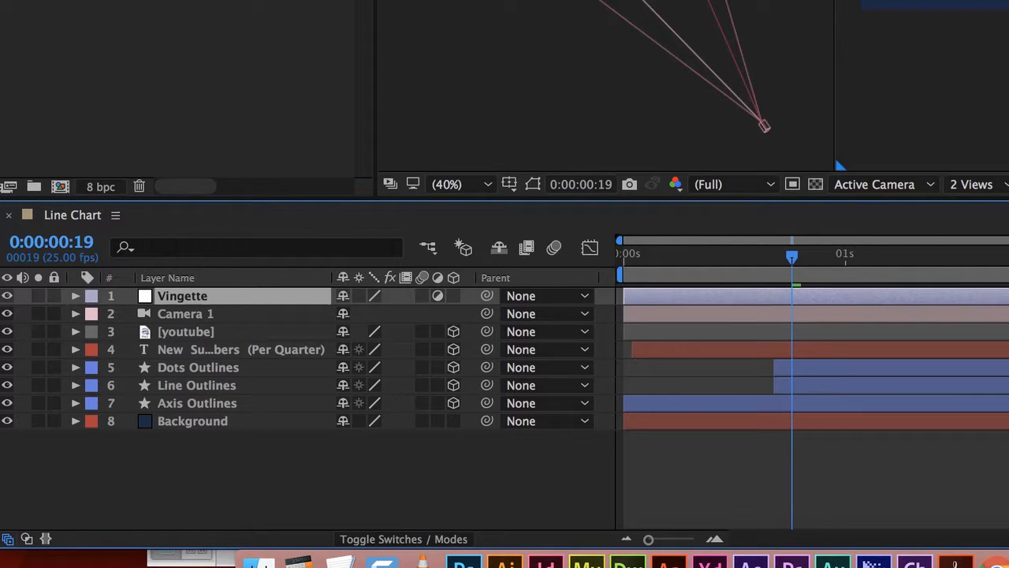
# - Search the effects for "lume" and apply Lumetri Color to the Vingette layer
pyautogui.click(912, 197)
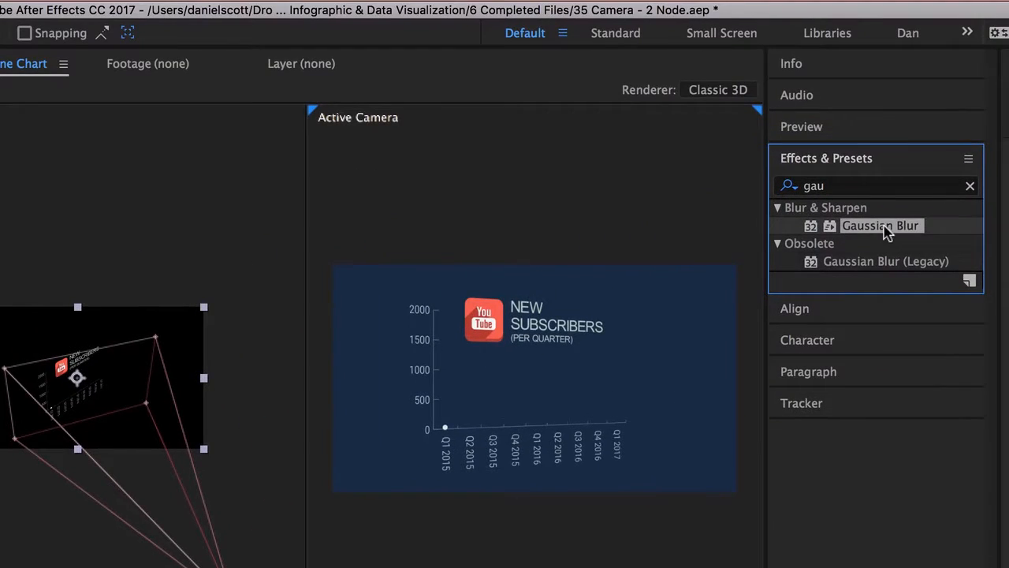
pyautogui.click(847, 190)
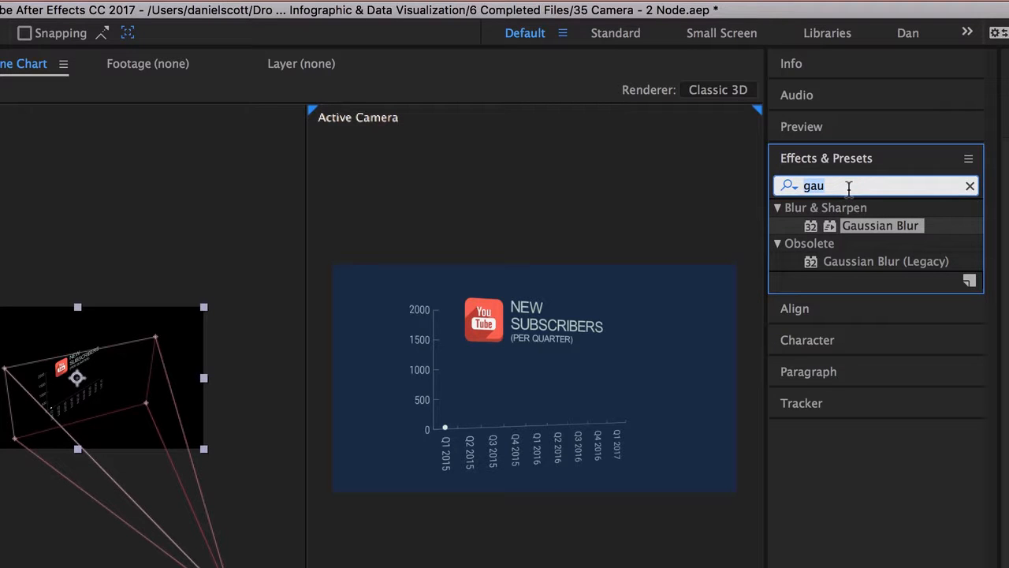
pyautogui.write('lume')
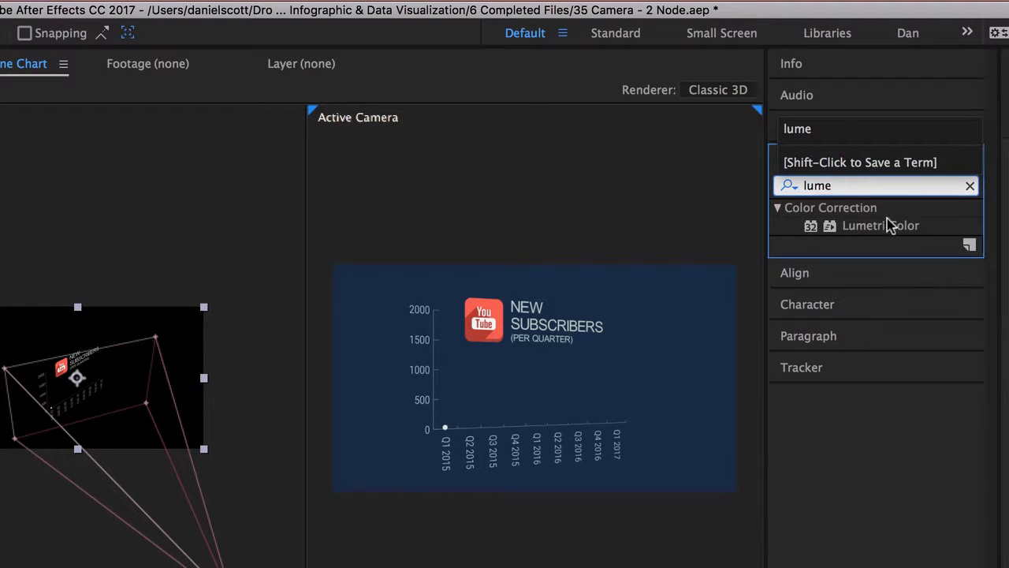
pyautogui.moveTo(889, 225); pyautogui.dragTo(200, 547)
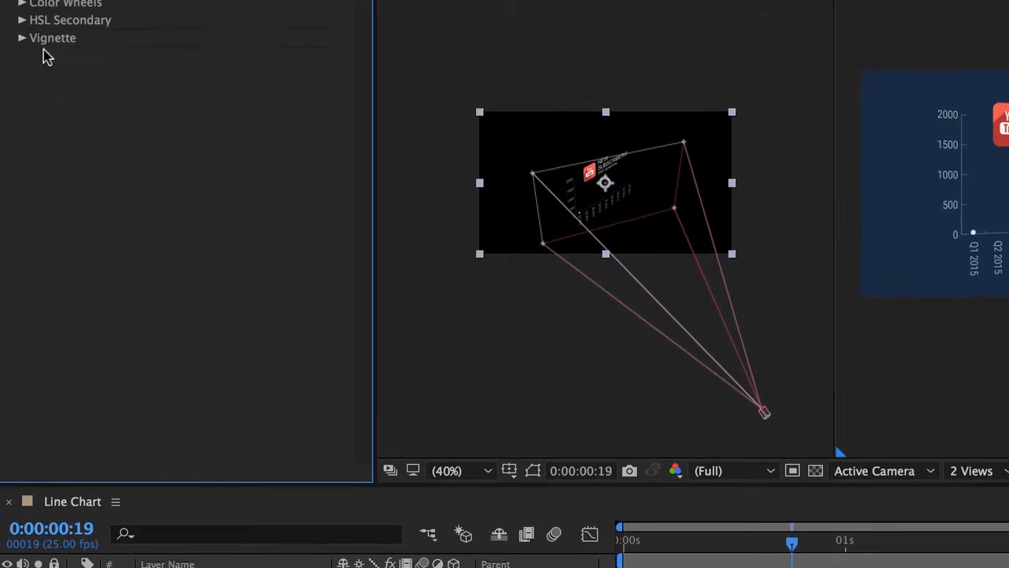
# - Set the Lumetri Color effect's Vignette Amount to -0.1 on the Vingette layer
pyautogui.click(23, 39)
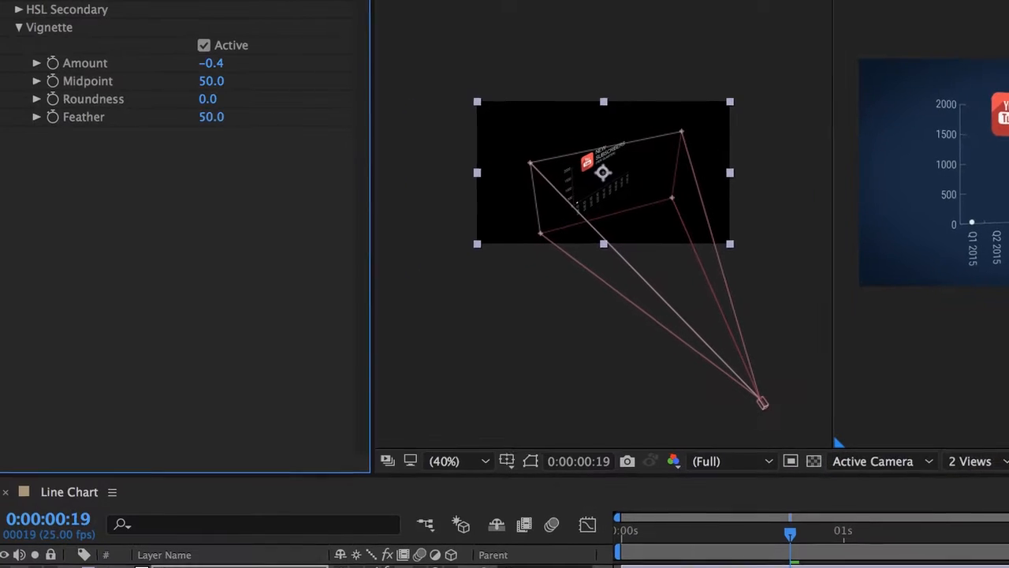
pyautogui.moveTo(716, 544); pyautogui.dragTo(670, 549)
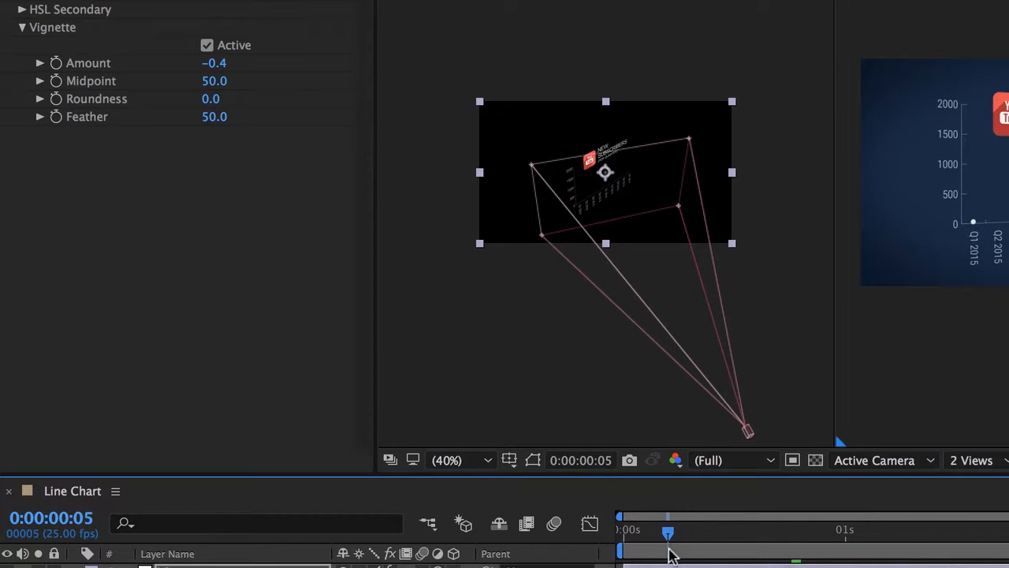
pyautogui.moveTo(216, 65); pyautogui.dragTo(219, 64)
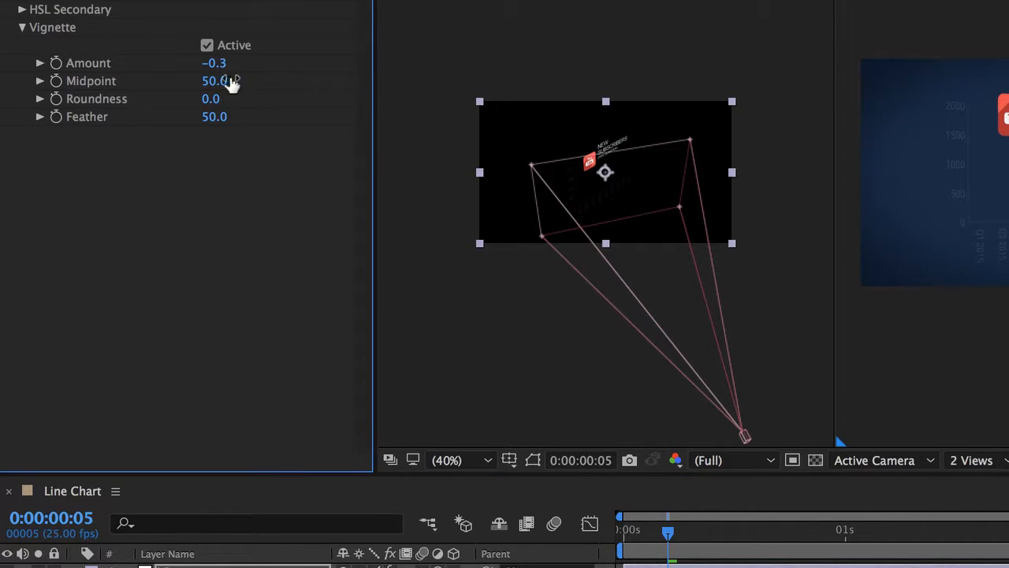
pyautogui.click(214, 65)
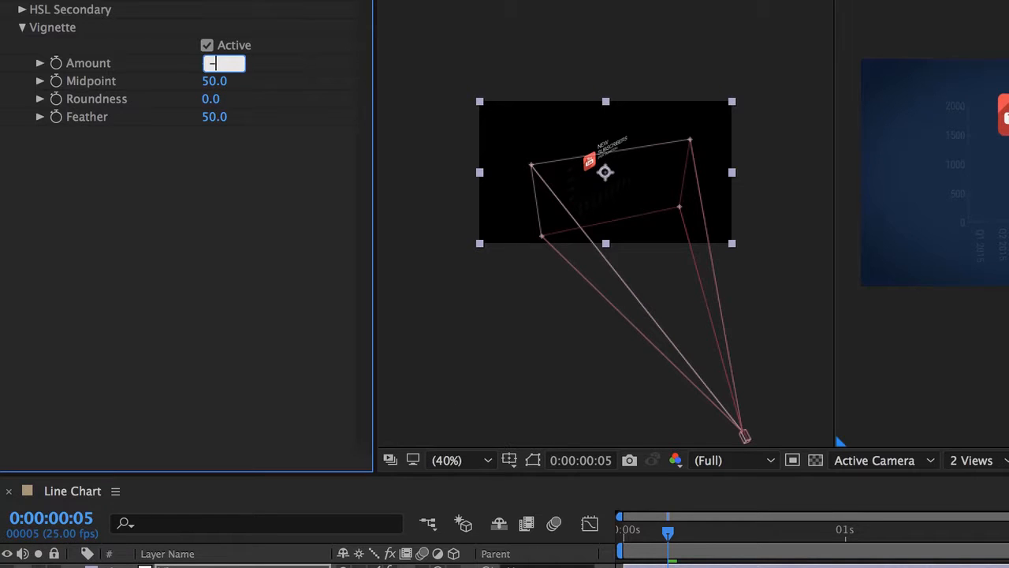
pyautogui.write('-.1')
pyautogui.press('Return')
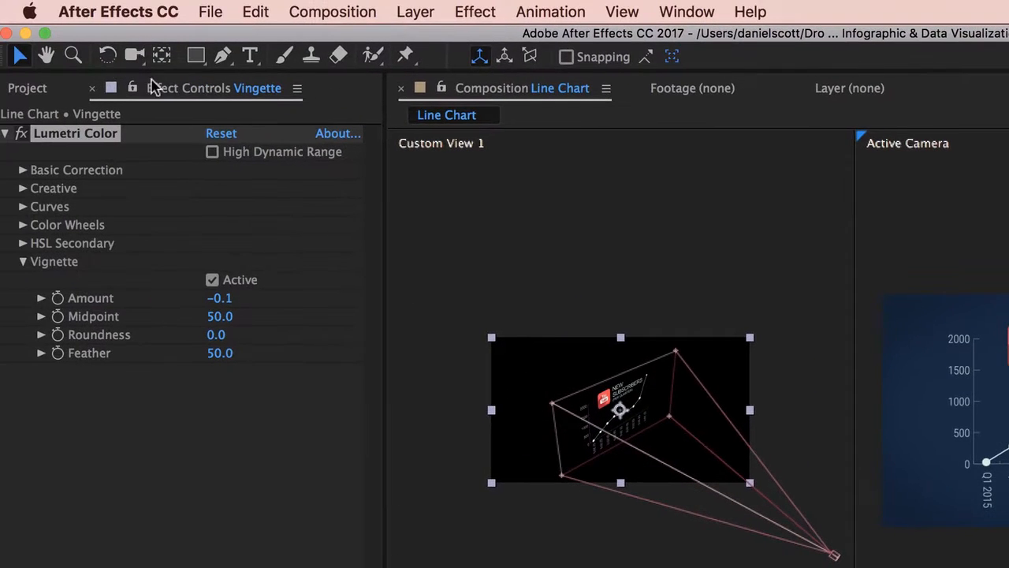
# - Duplicate the Line Chart composition, rename the copy Line Chart - With Video Background, and open it
pyautogui.click(27, 88)
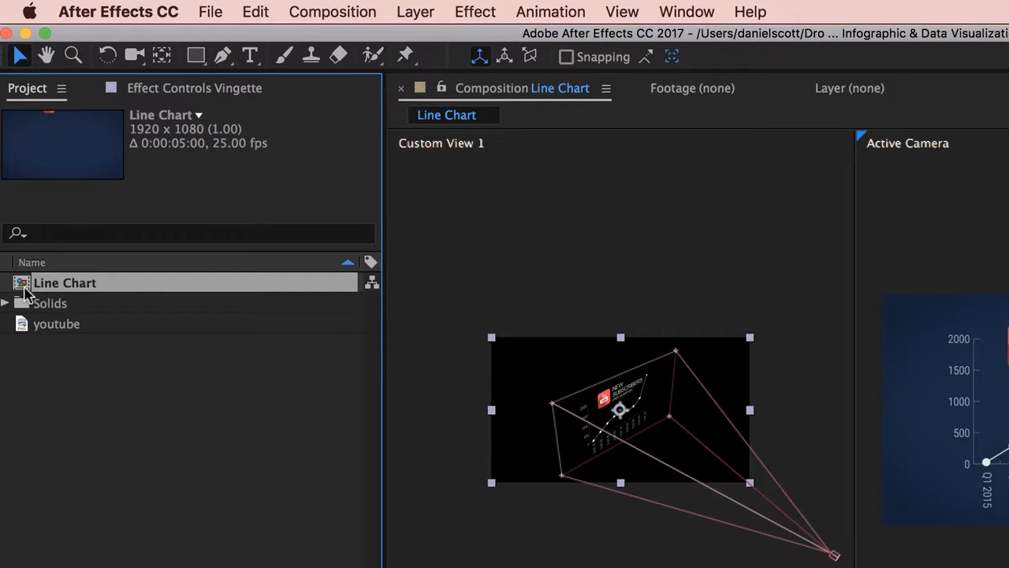
pyautogui.press('super+d')
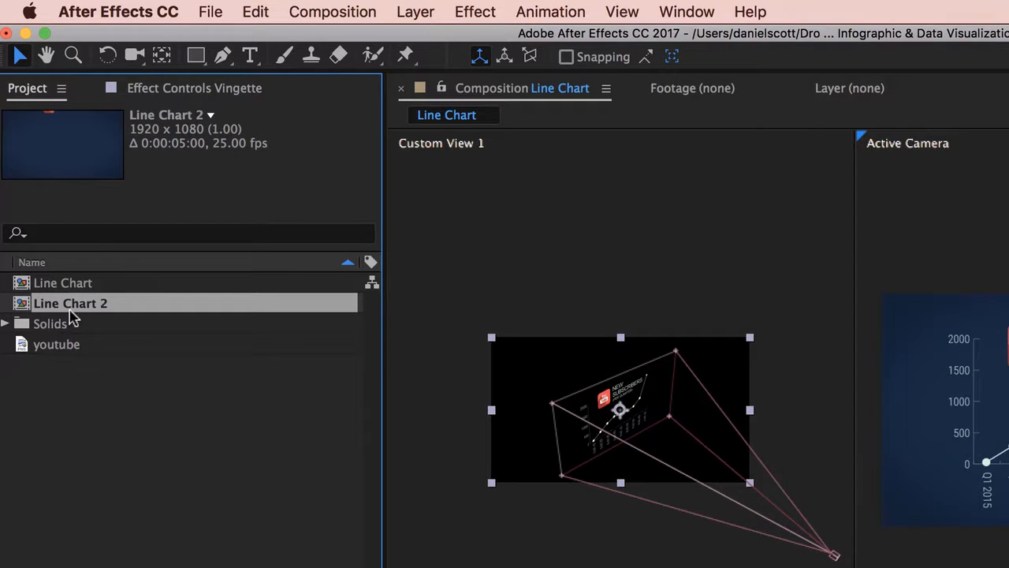
pyautogui.rightClick(75, 311)
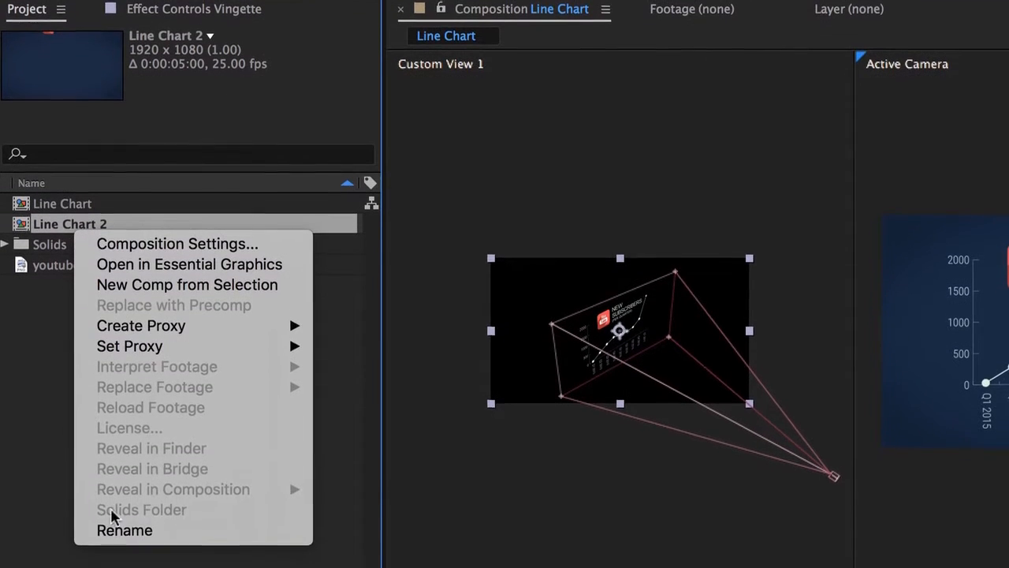
pyautogui.click(161, 529)
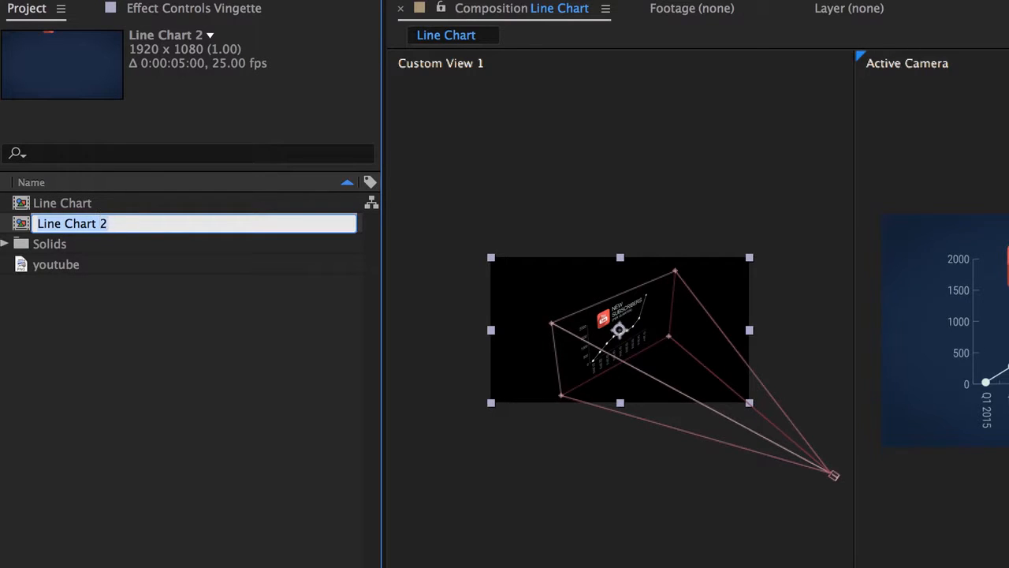
pyautogui.press('Right')
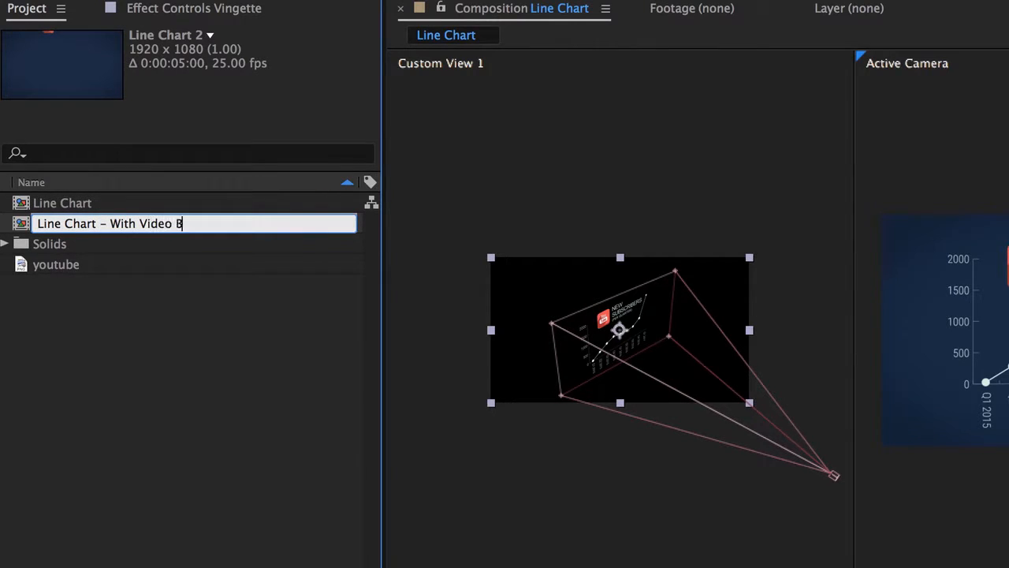
pyautogui.press('Return')
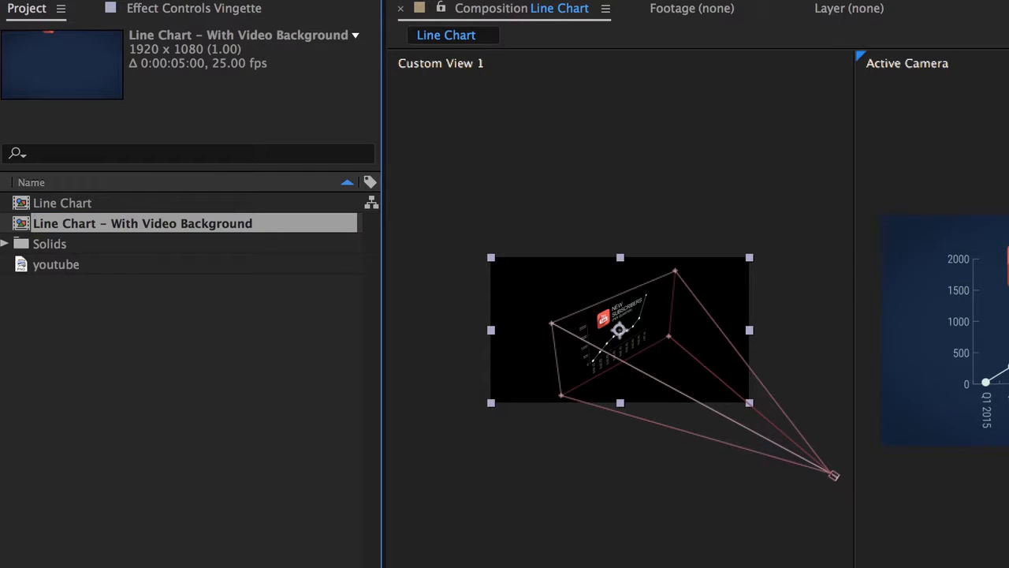
pyautogui.doubleClick(173, 225)
# - Search Adobe Stock in the library for "abstract" and limit the results to Videos
pyautogui.click(800, 158)
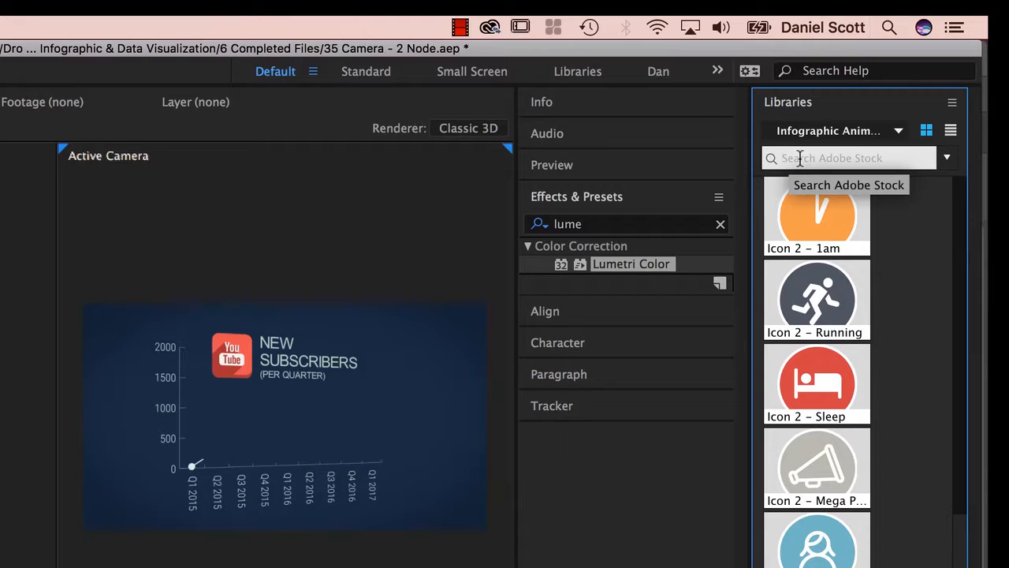
pyautogui.write('abstract')
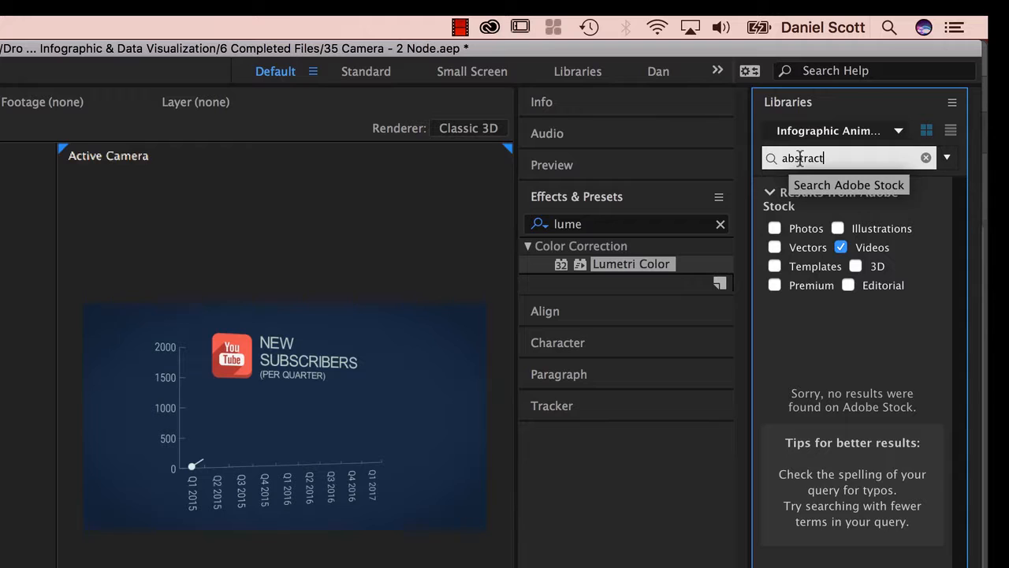
pyautogui.click(841, 247)
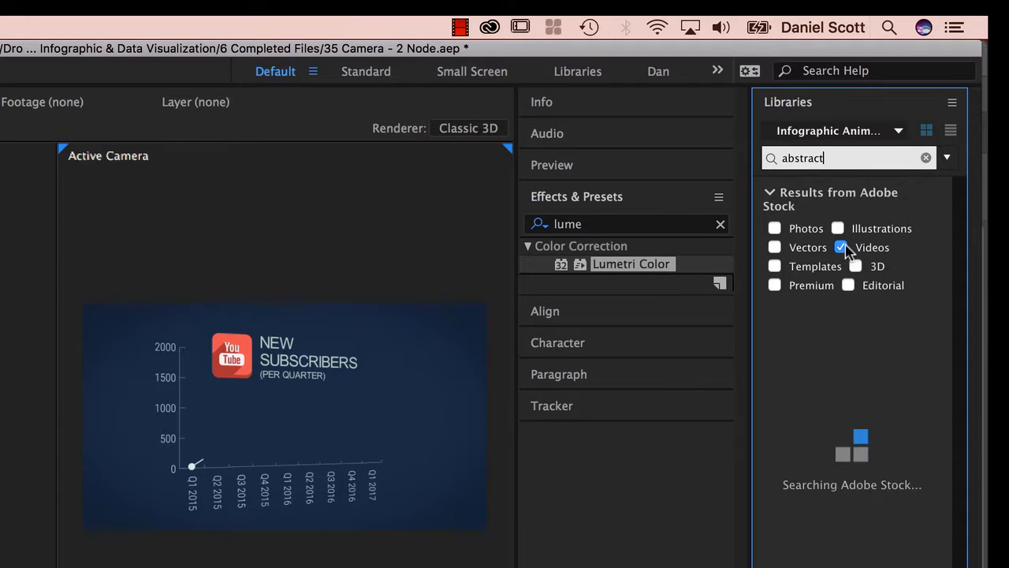
pyautogui.click(769, 194)
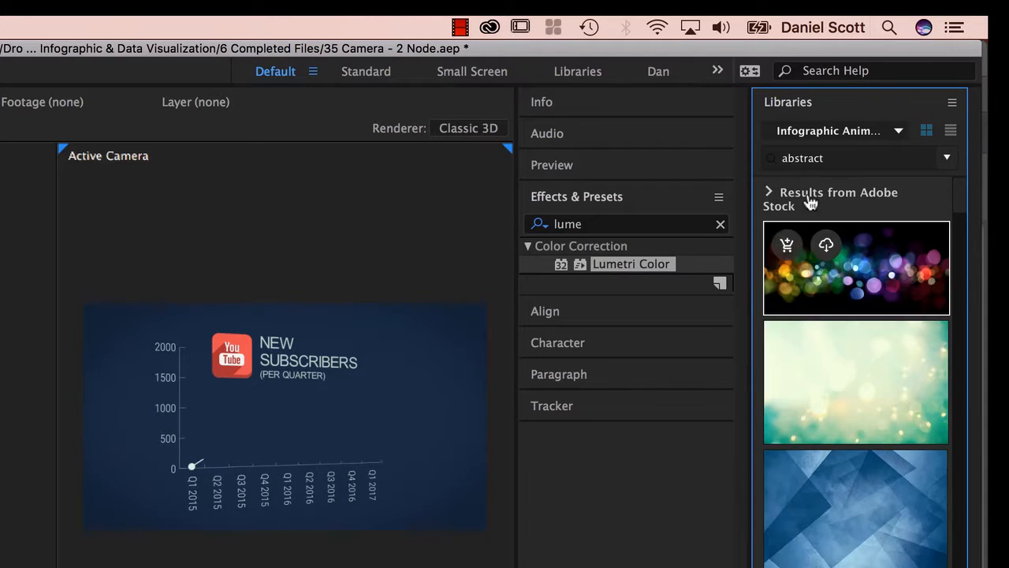
pyautogui.moveTo(833, 229)
pyautogui.click(767, 191)
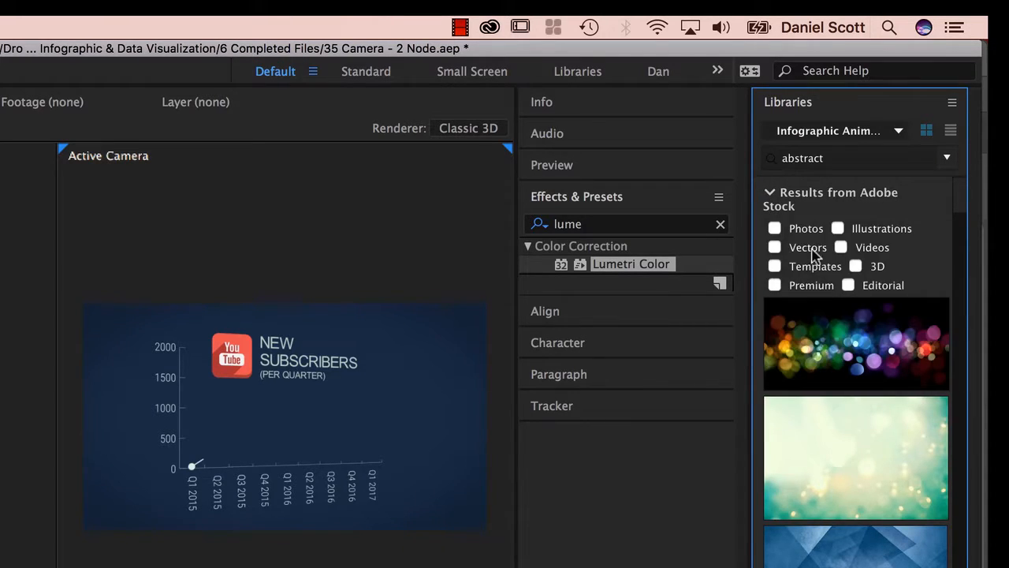
pyautogui.click(842, 248)
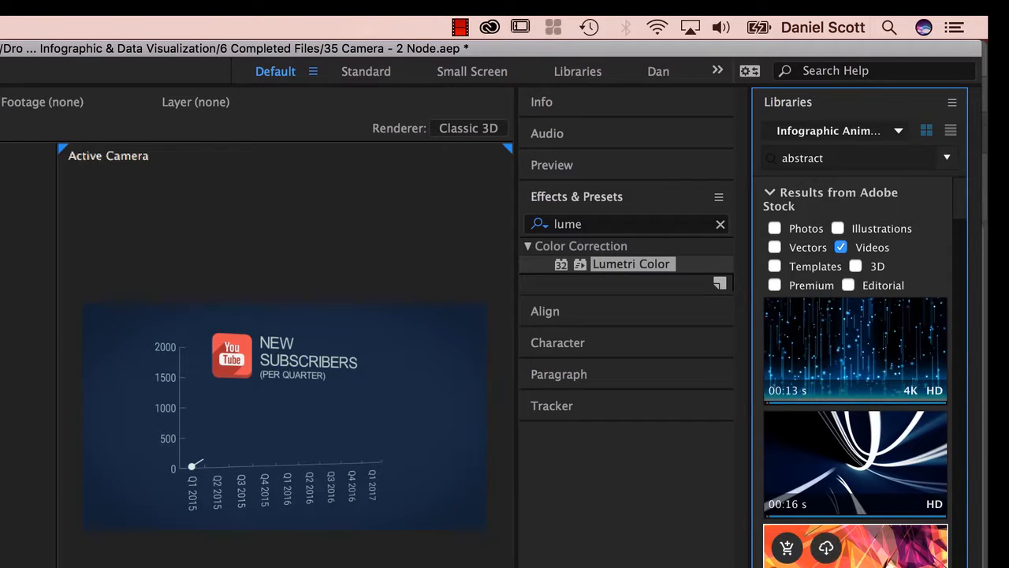
# - Browse the stock videos and save the blue Particle seamless background preview to the current library
pyautogui.moveTo(862, 350)
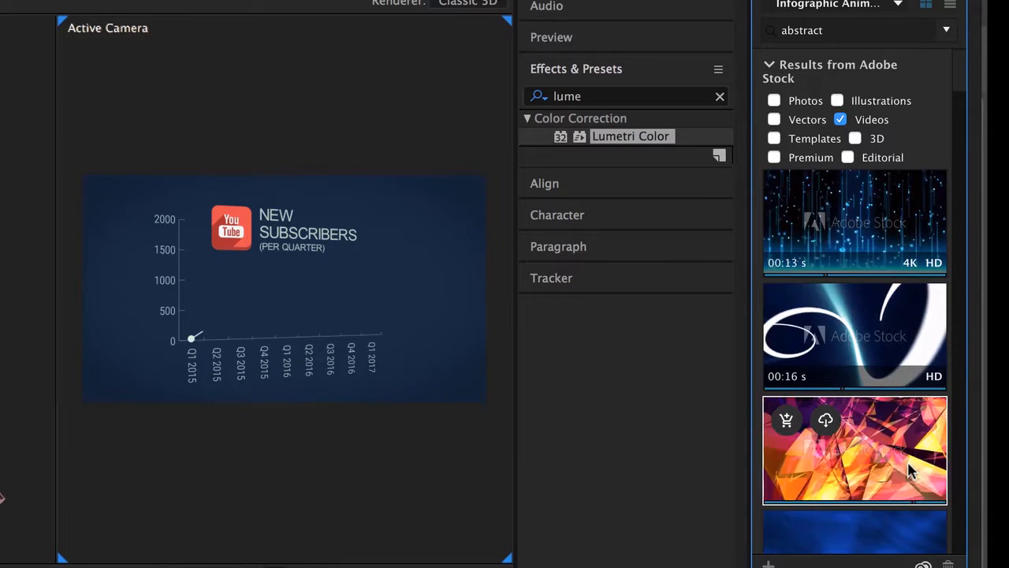
pyautogui.scroll(-2, 835, 471)
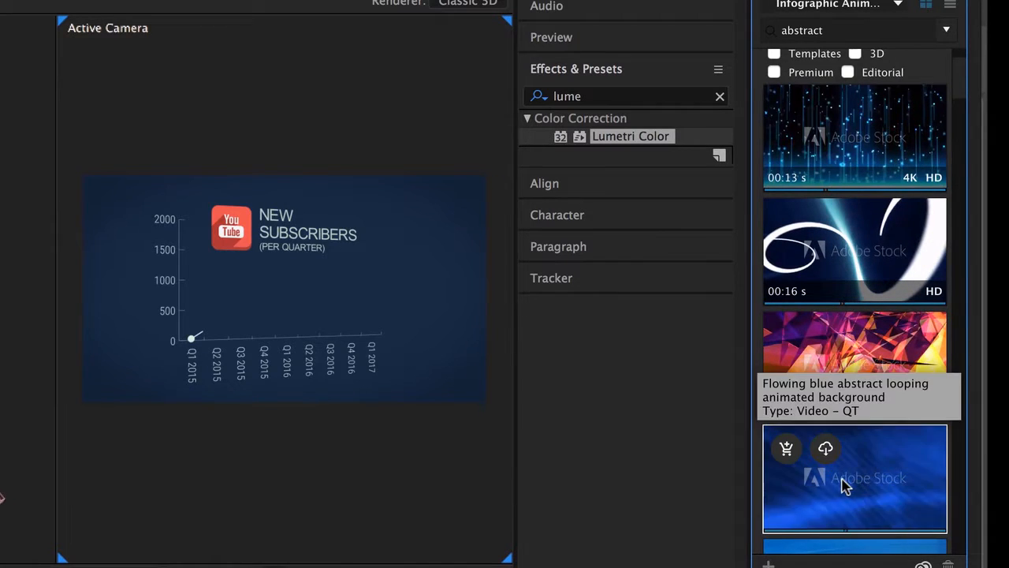
pyautogui.scroll(-2, 840, 469)
pyautogui.scroll(-4, 838, 461)
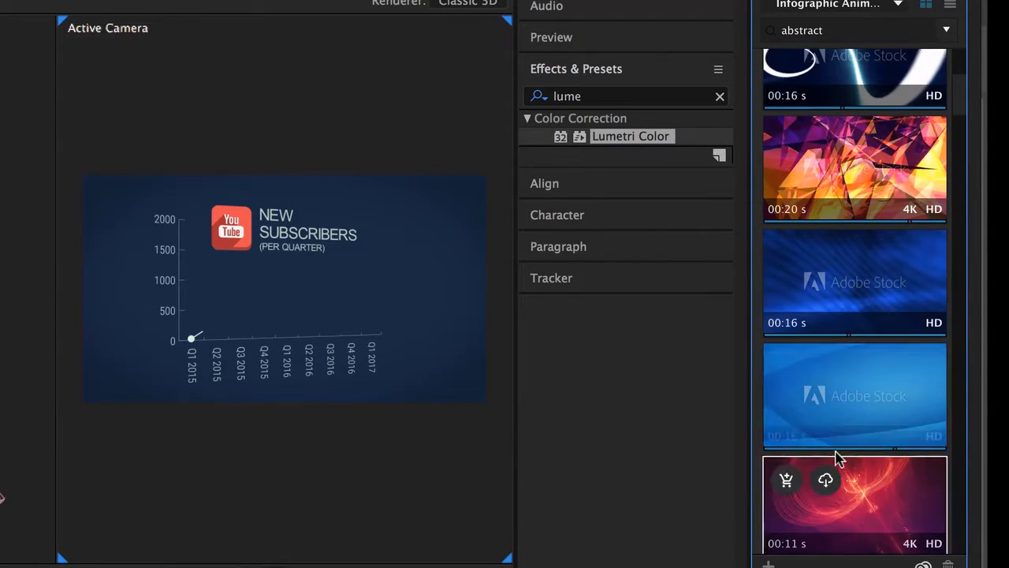
pyautogui.scroll(-8, 834, 466)
pyautogui.scroll(-1, 828, 327)
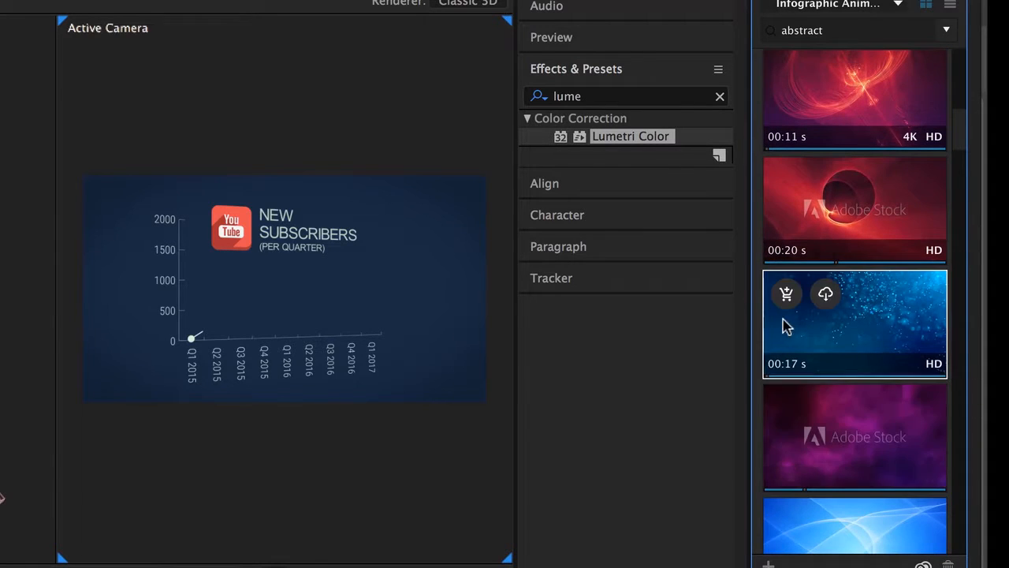
pyautogui.click(827, 299)
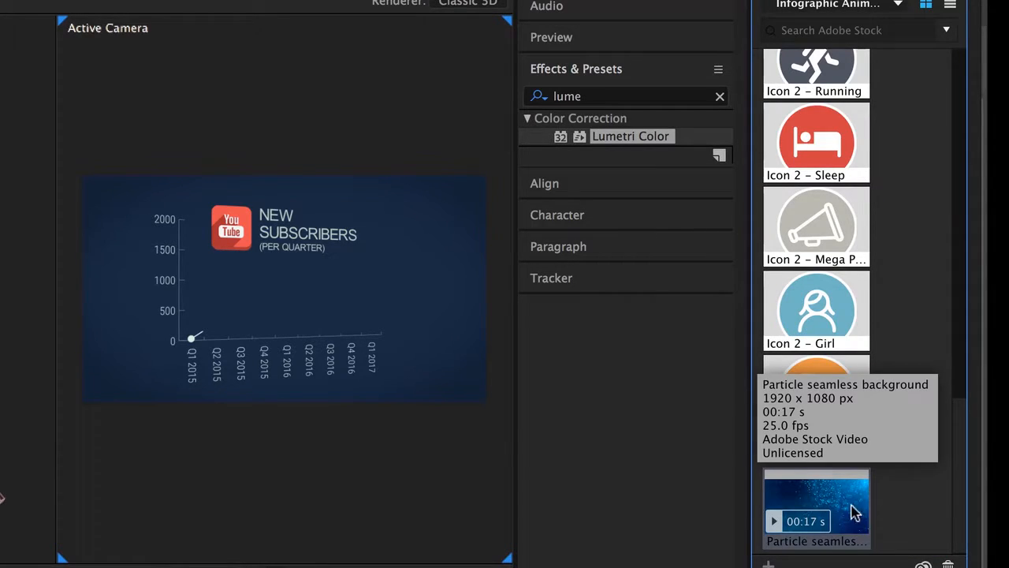
# - Add the Particle seamless background video to the composition directly above the Background layer, and return the time to 0:00:00:00
pyautogui.moveTo(856, 513); pyautogui.dragTo(268, 359)
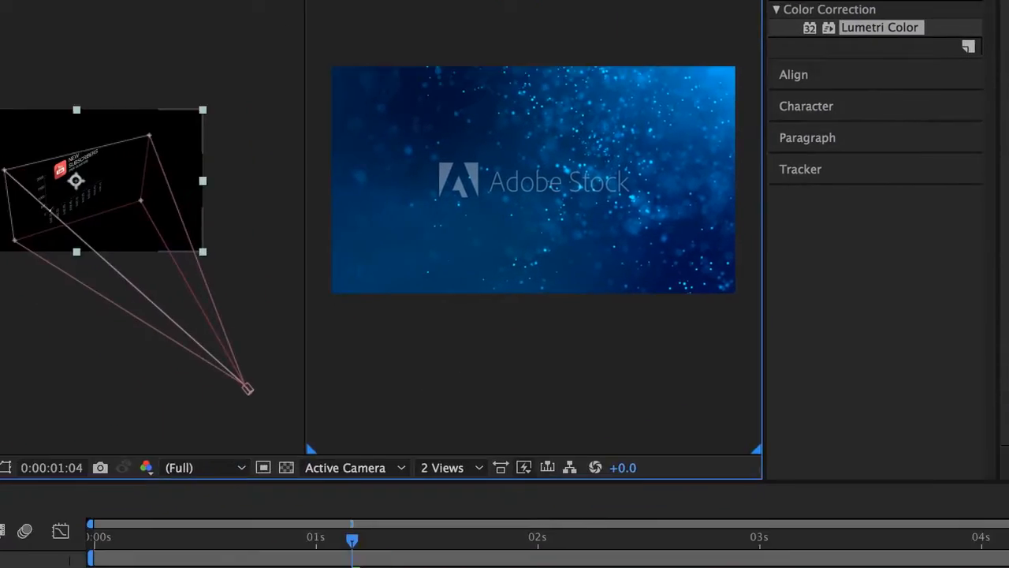
pyautogui.moveTo(214, 354); pyautogui.dragTo(220, 494)
pyautogui.moveTo(919, 310); pyautogui.dragTo(563, 316)
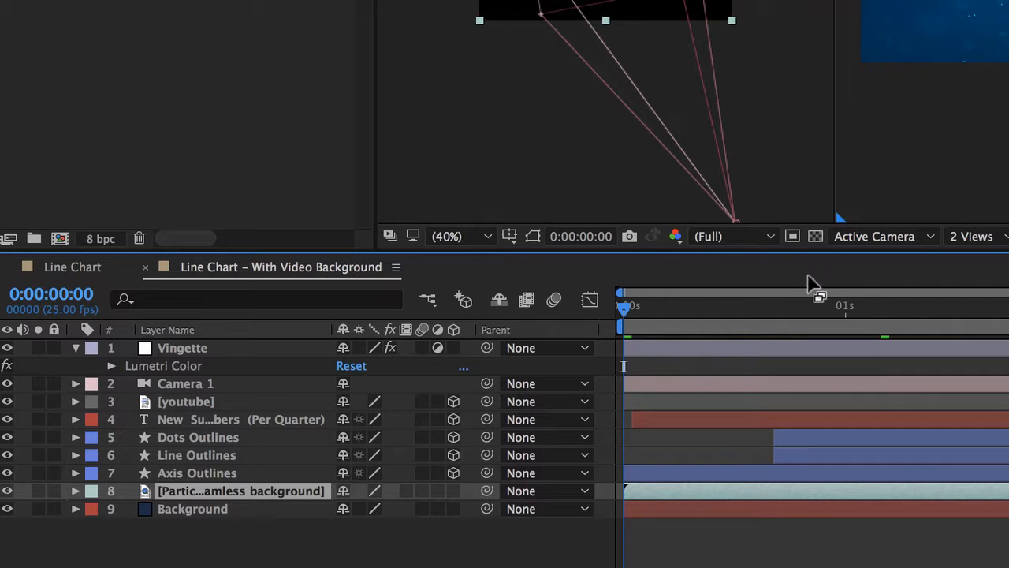
# - Preview the animation, then try the Particle seamless background as a 3D layer while scrubbing through the camera move
pyautogui.press('space')
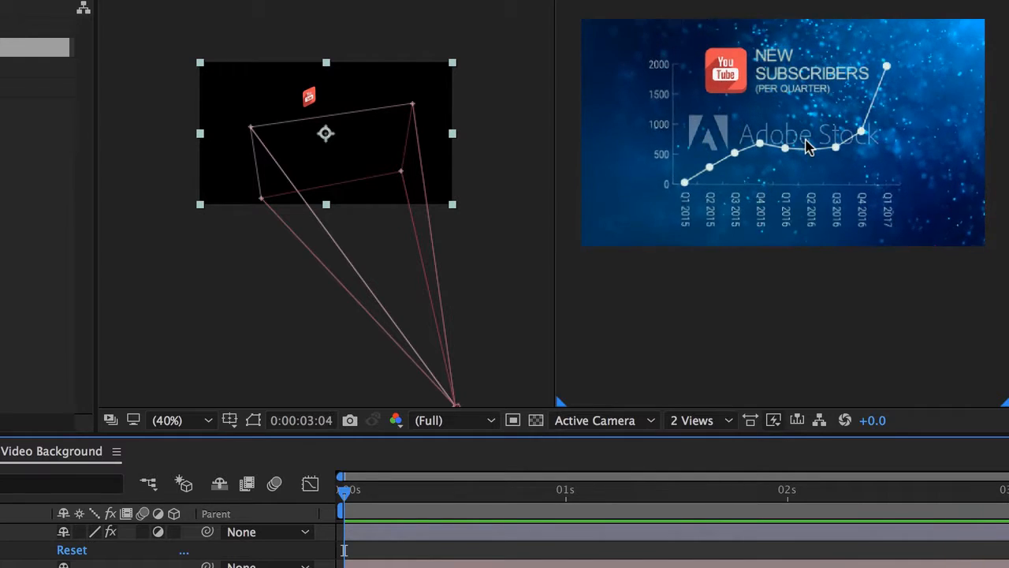
pyautogui.press('space')
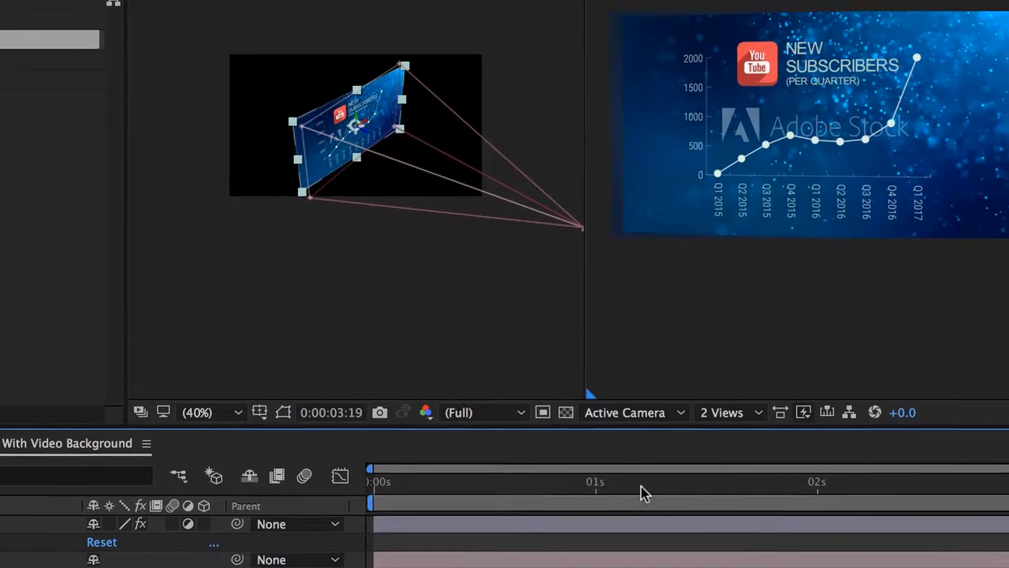
pyautogui.moveTo(916, 332); pyautogui.dragTo(766, 333)
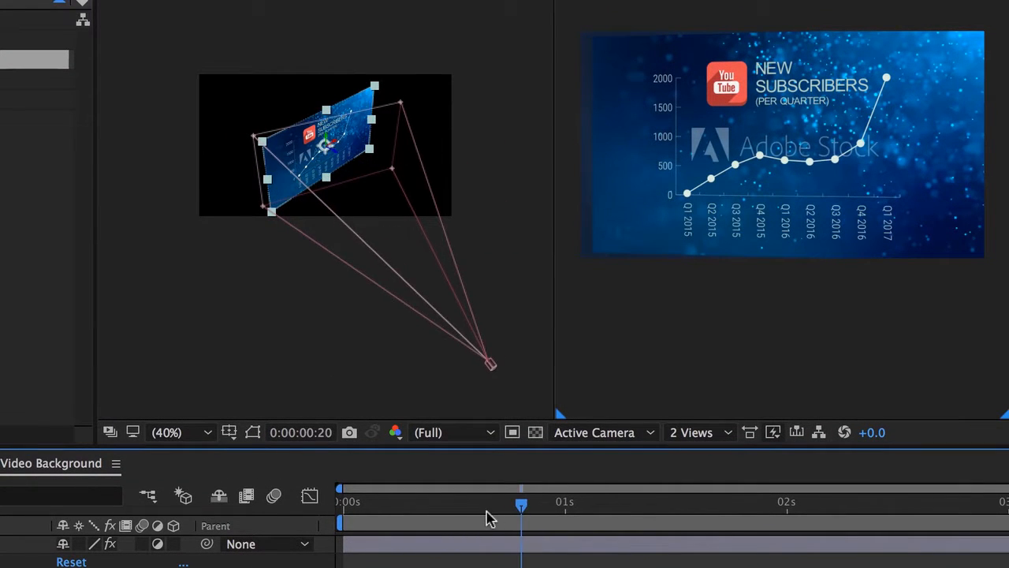
pyautogui.moveTo(489, 518); pyautogui.dragTo(295, 527)
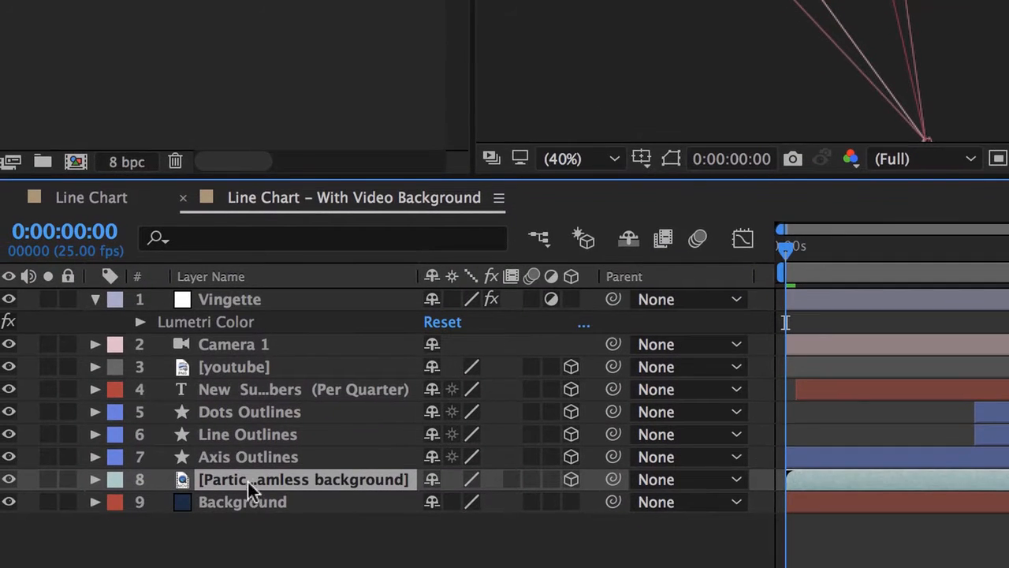
# - Scale the Particle seamless background layer up to 149% on all axes
pyautogui.press('s')
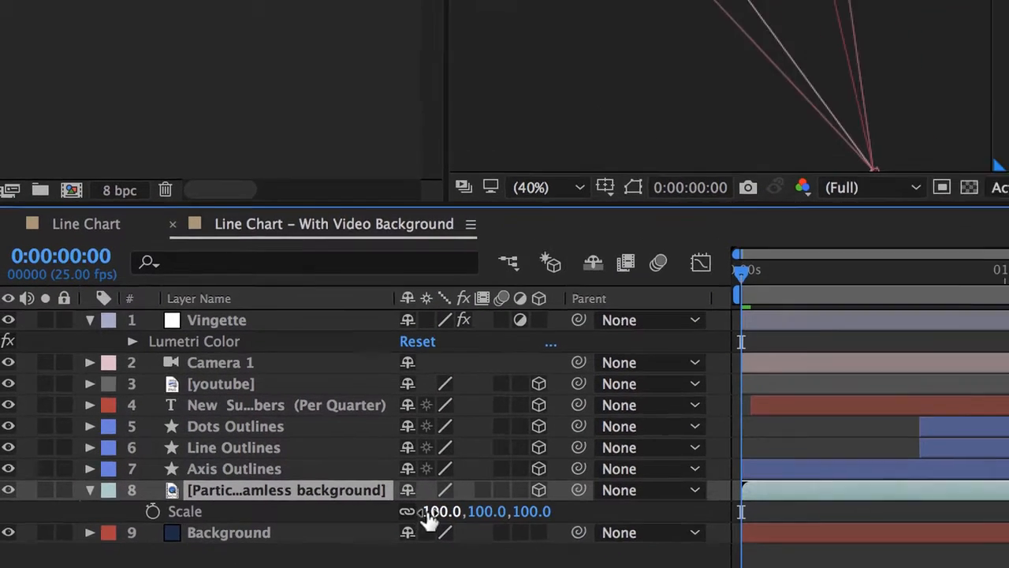
pyautogui.moveTo(429, 520); pyautogui.dragTo(477, 511)
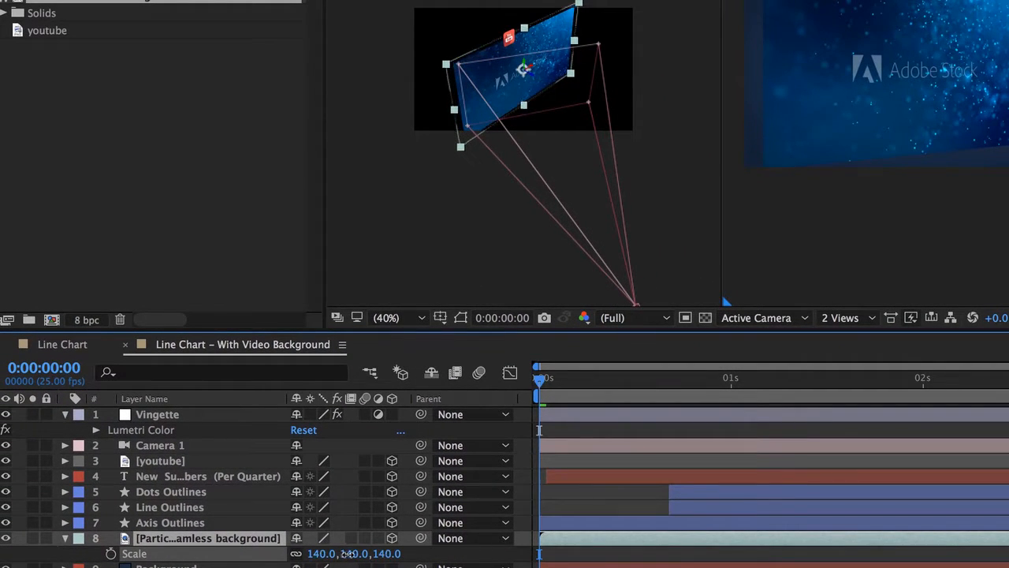
pyautogui.moveTo(344, 554); pyautogui.dragTo(352, 554)
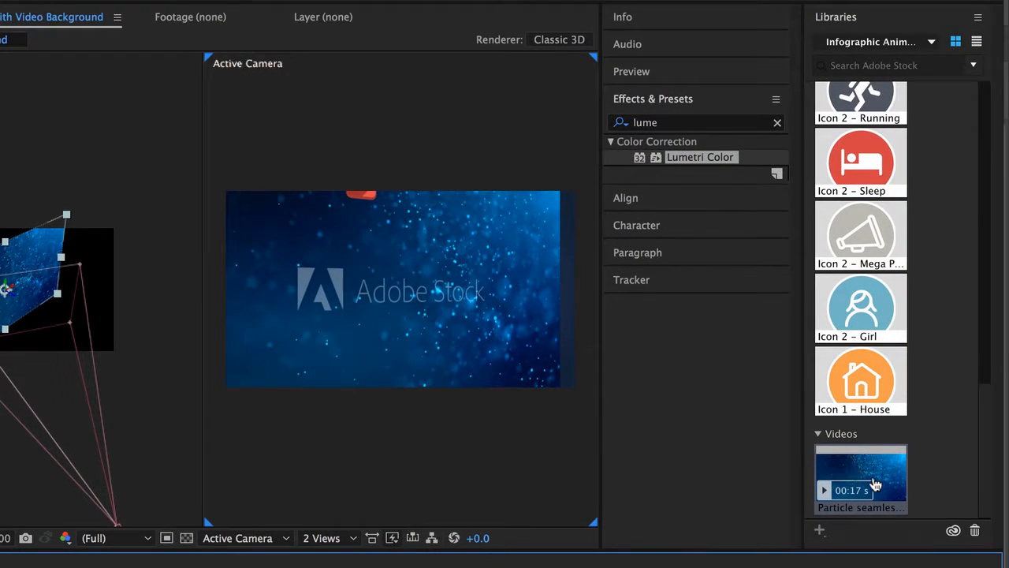
# - Play back the animation with the enlarged background, and switch the Particle seamless background layer back to 2D
pyautogui.moveTo(874, 481)
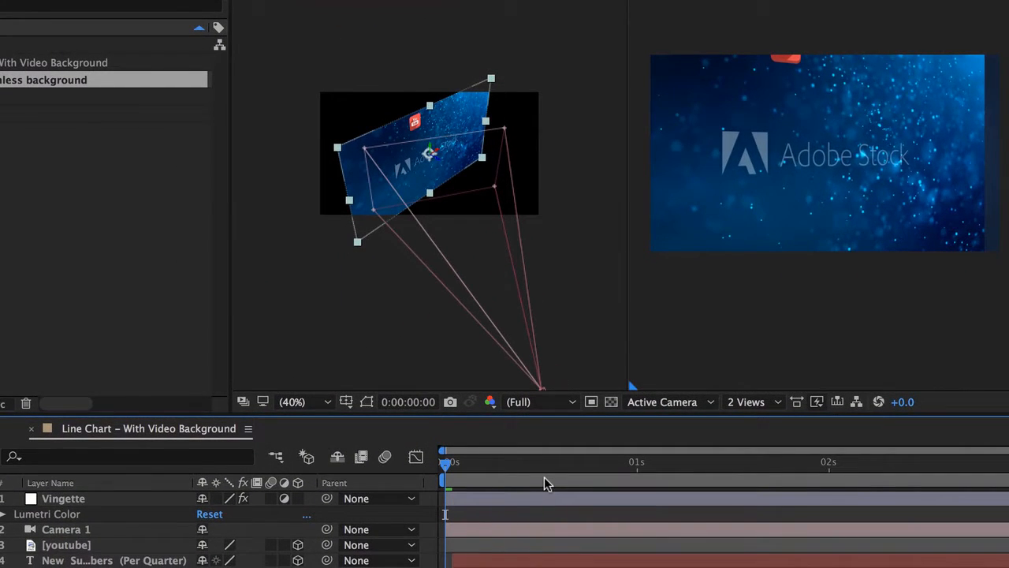
pyautogui.press('space')
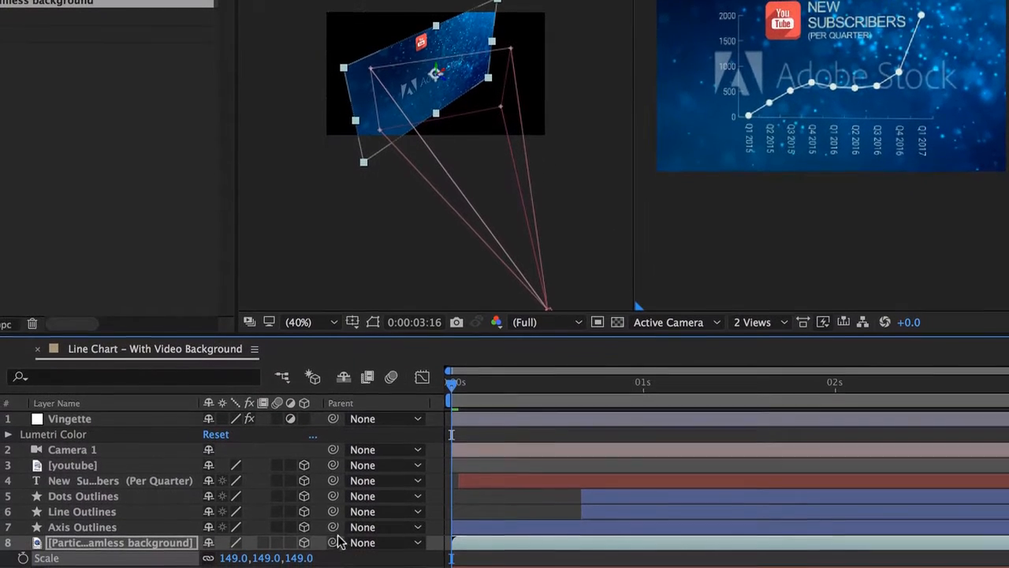
pyautogui.press('space')
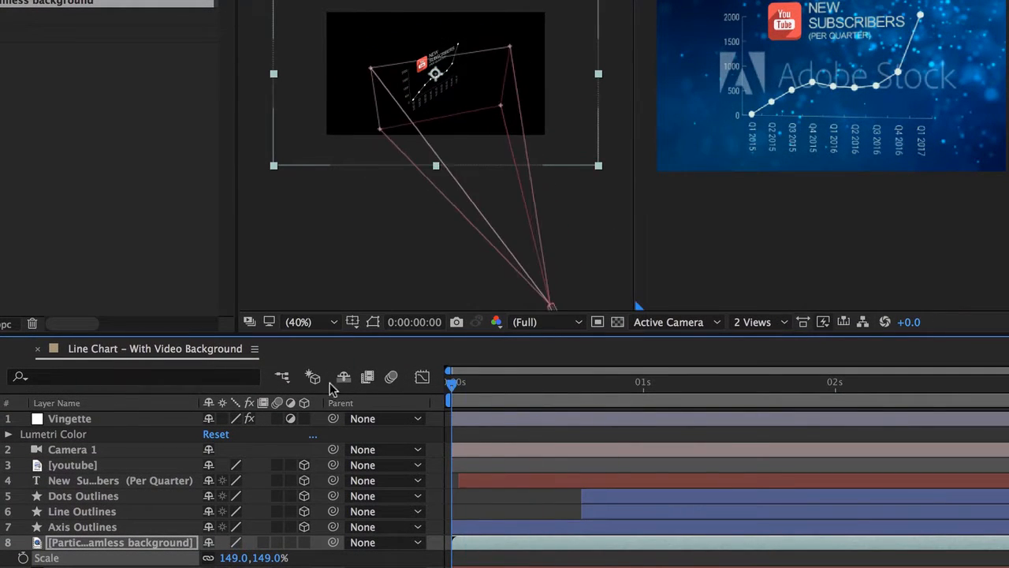
# - Set the Particle seamless background layer's Scale to 100%
pyautogui.click(746, 172)
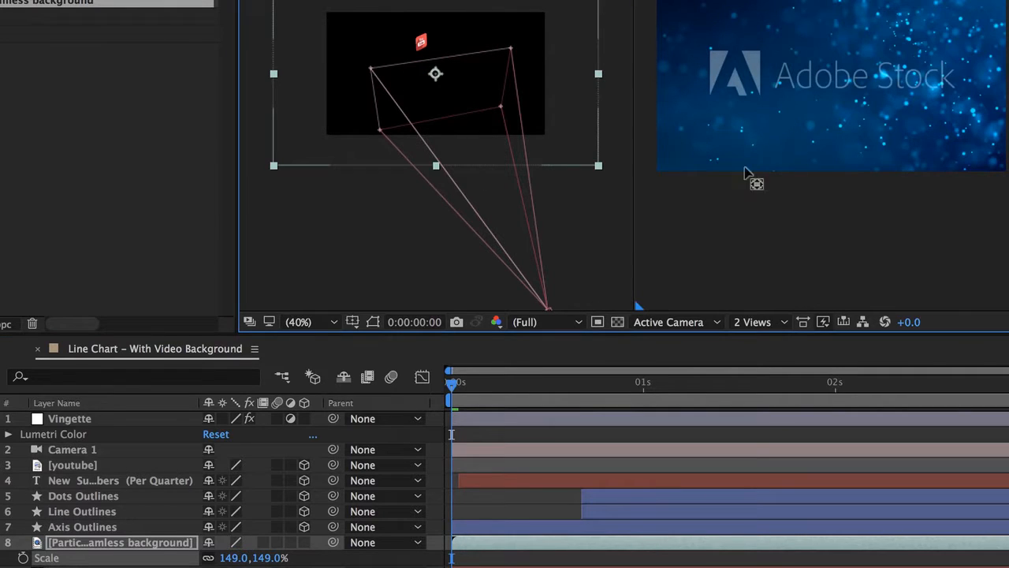
pyautogui.click(233, 557)
pyautogui.write('1')
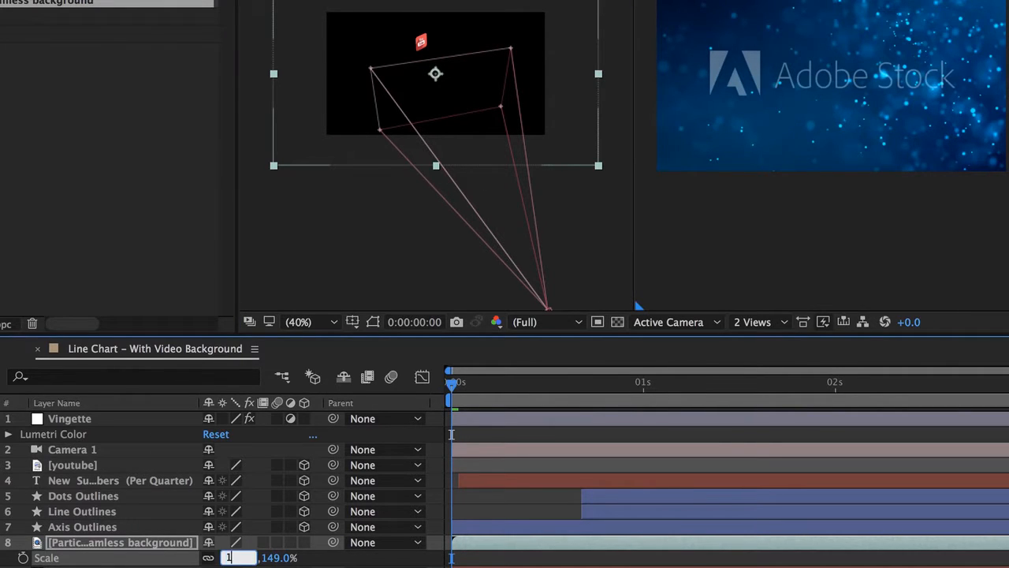
pyautogui.write('00')
pyautogui.press('Return')
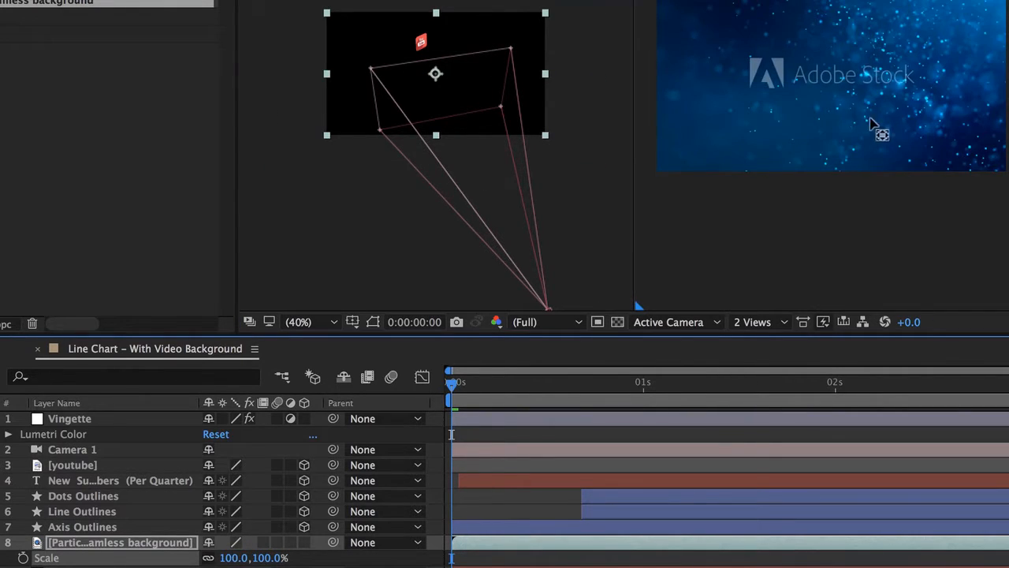
# - Search the effects for "hue", apply Hue/Saturation to the Particle seamless background layer, and set its Master Lightness to -61
pyautogui.click(612, 391)
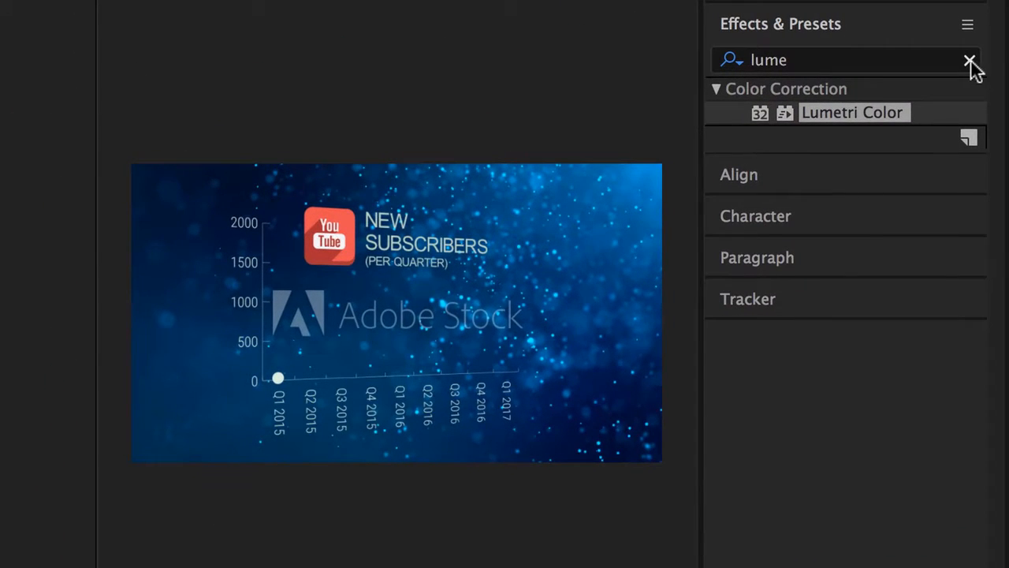
pyautogui.click(873, 60)
pyautogui.write('hue')
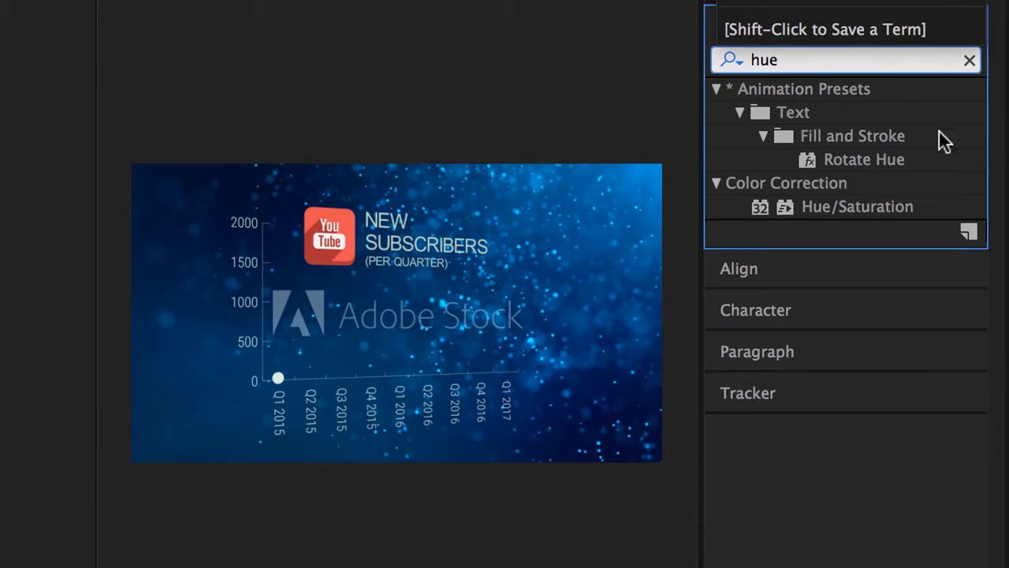
pyautogui.moveTo(858, 202); pyautogui.dragTo(87, 544)
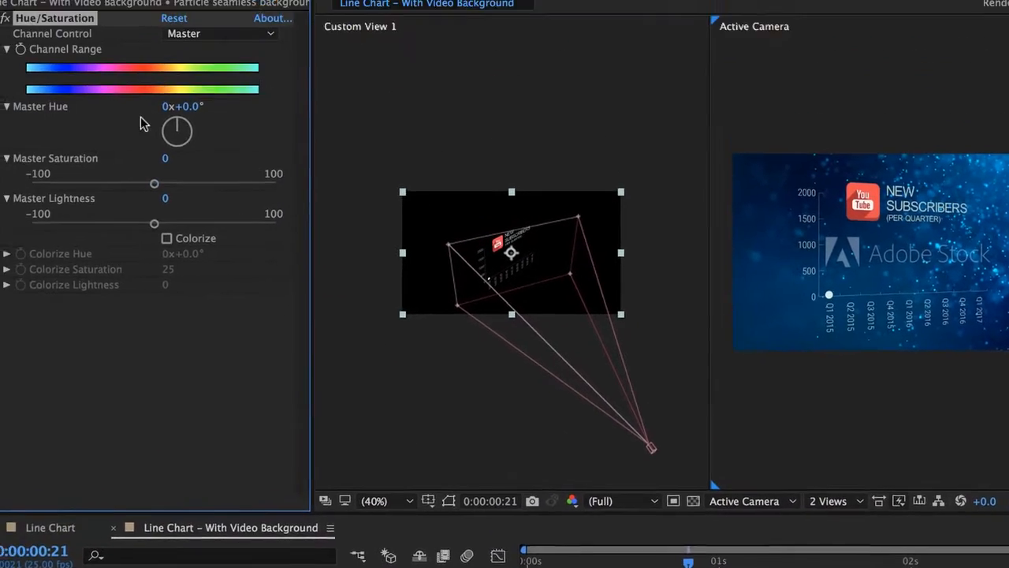
pyautogui.click(76, 253)
pyautogui.moveTo(76, 253); pyautogui.dragTo(106, 261)
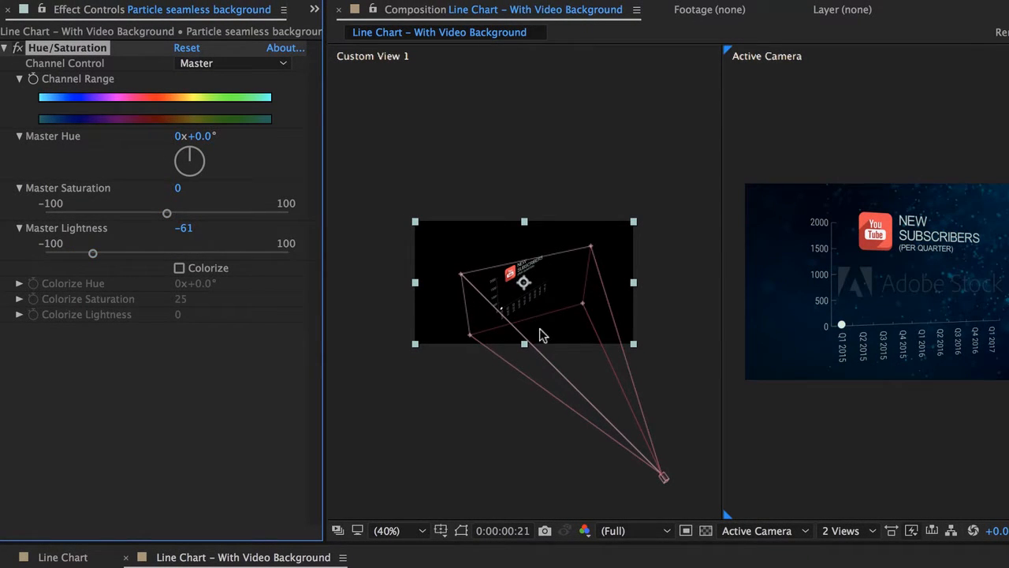